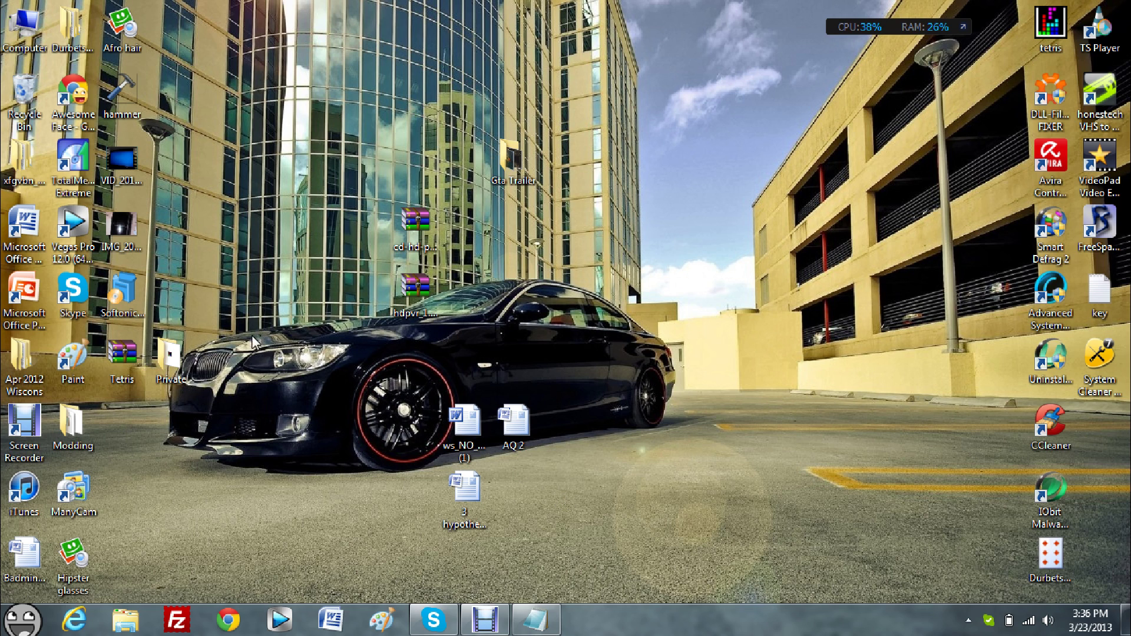
Create a desktop folder with the default name 'New folder', reposition it, and open it.
{"action": "right_click", "coordinate": [568, 263]}
{"action": "mouse_move", "coordinate": [694, 448]}
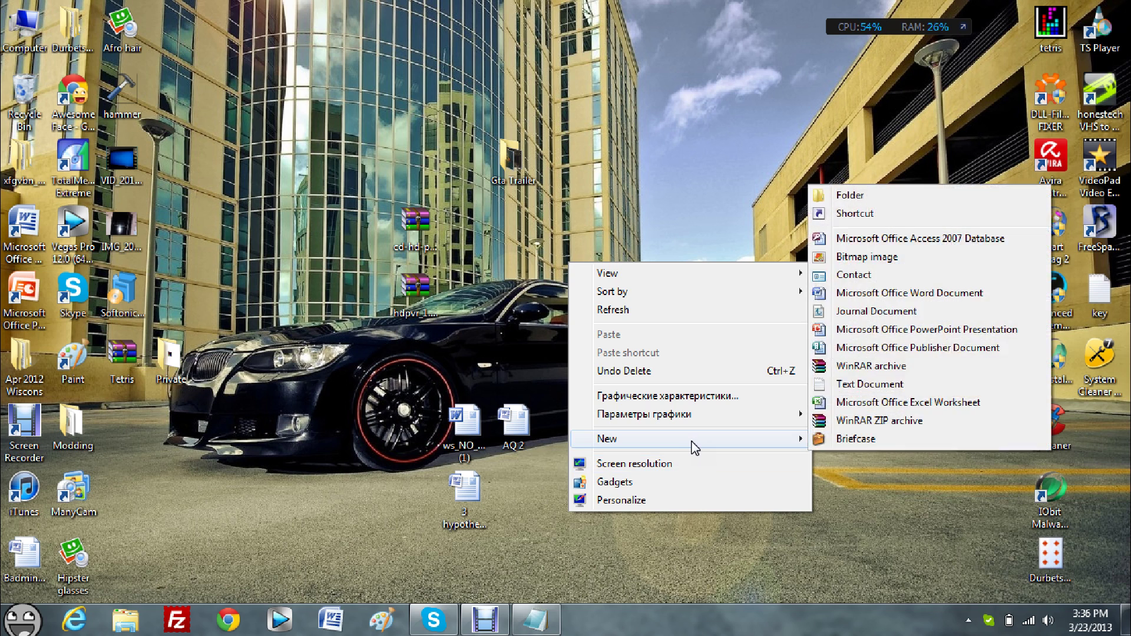
{"action": "left_click", "coordinate": [848, 195]}
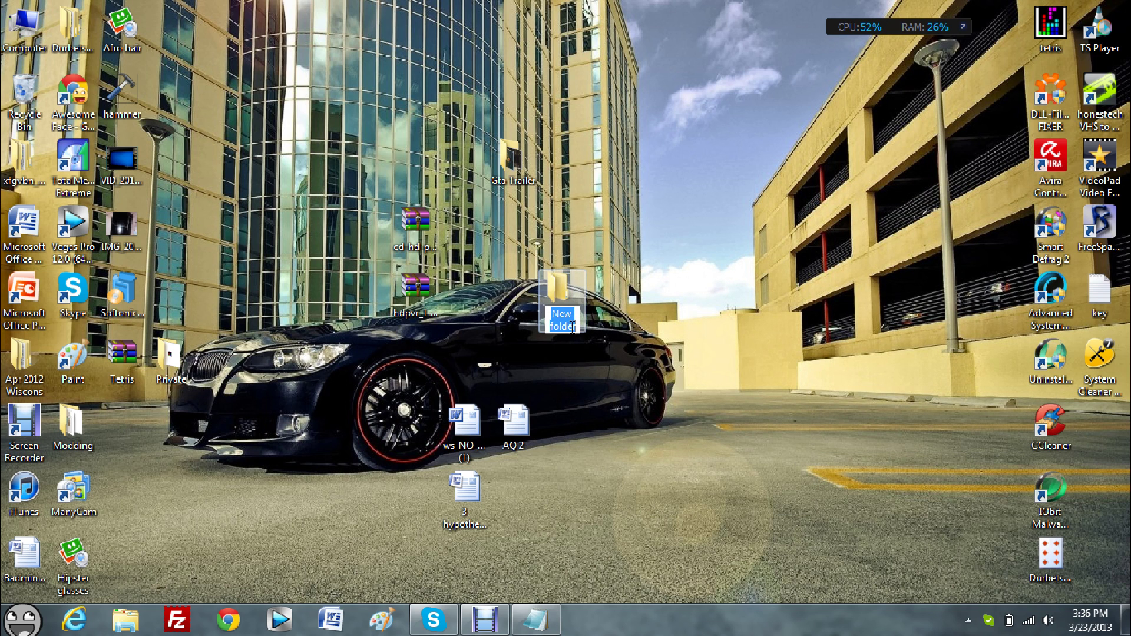
{"action": "left_click", "coordinate": [592, 305]}
{"action": "left_click_drag", "start_coordinate": [577, 304], "coordinate": [725, 239]}
{"action": "left_click", "coordinate": [784, 239]}
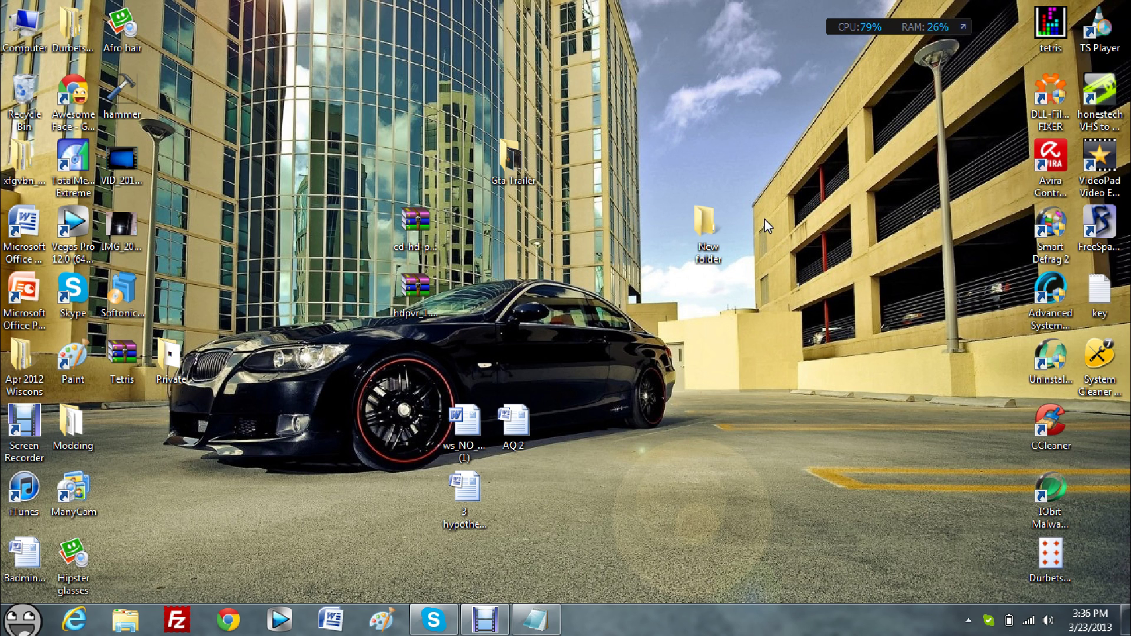
{"action": "left_click", "coordinate": [720, 235]}
{"action": "double_click", "coordinate": [720, 235]}
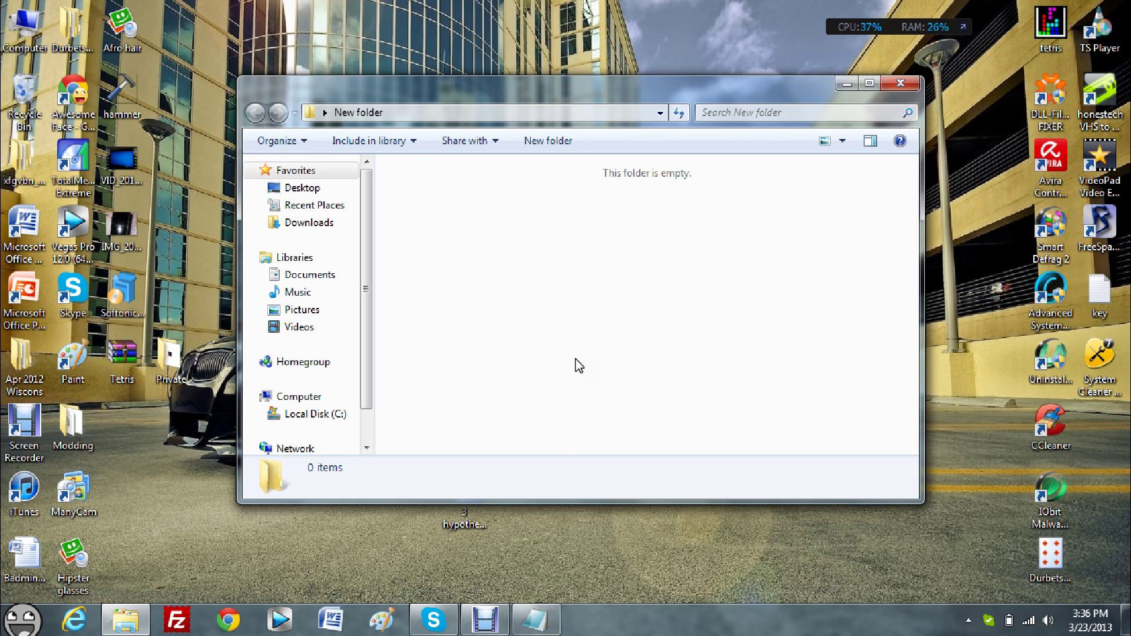
Bring the Notepad batch script back, maximized, and scroll to its end.
{"action": "key", "text": "alt+Tab"}
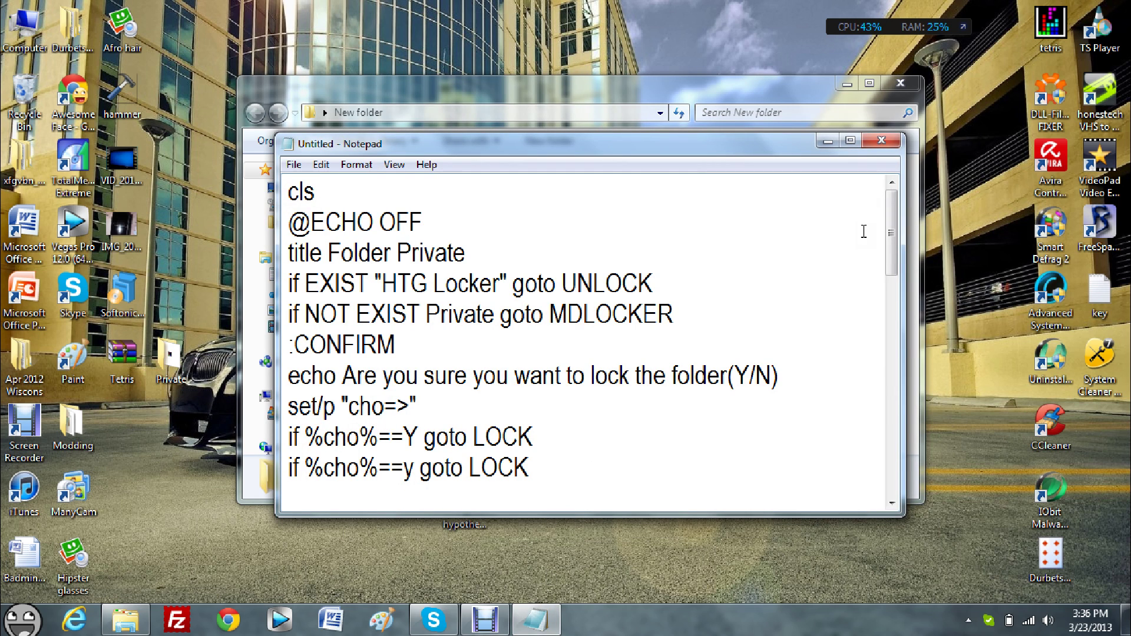
{"action": "left_click", "coordinate": [852, 142]}
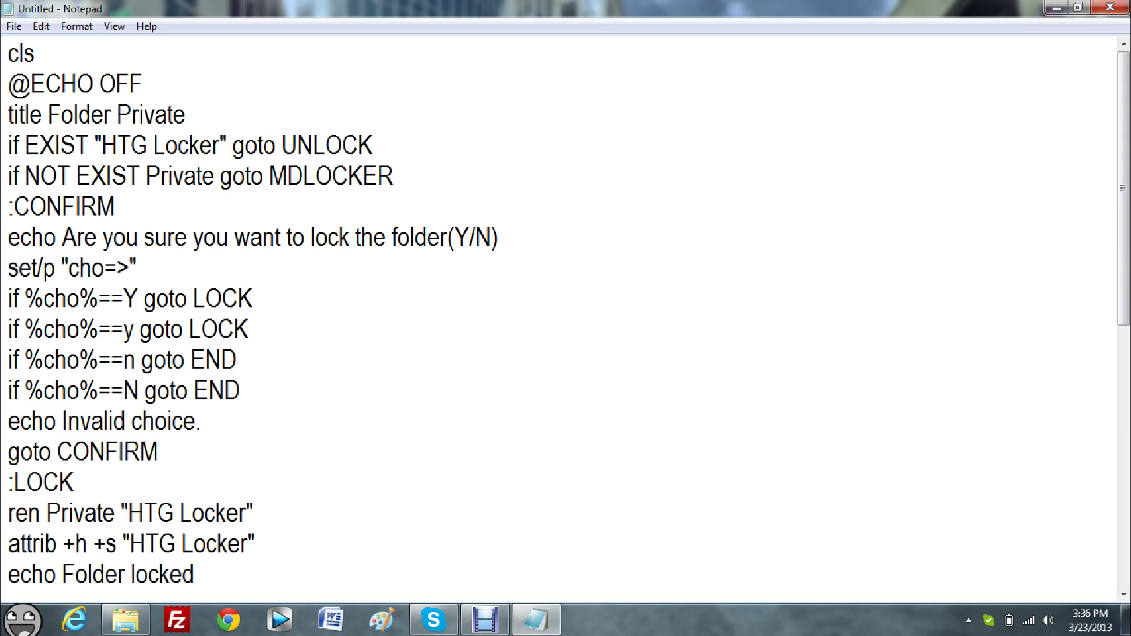
{"action": "left_click_drag", "start_coordinate": [1123, 295], "coordinate": [1111, 528]}
{"action": "key", "text": "ctrl+End"}
{"action": "key", "text": "ctrl+Home"}
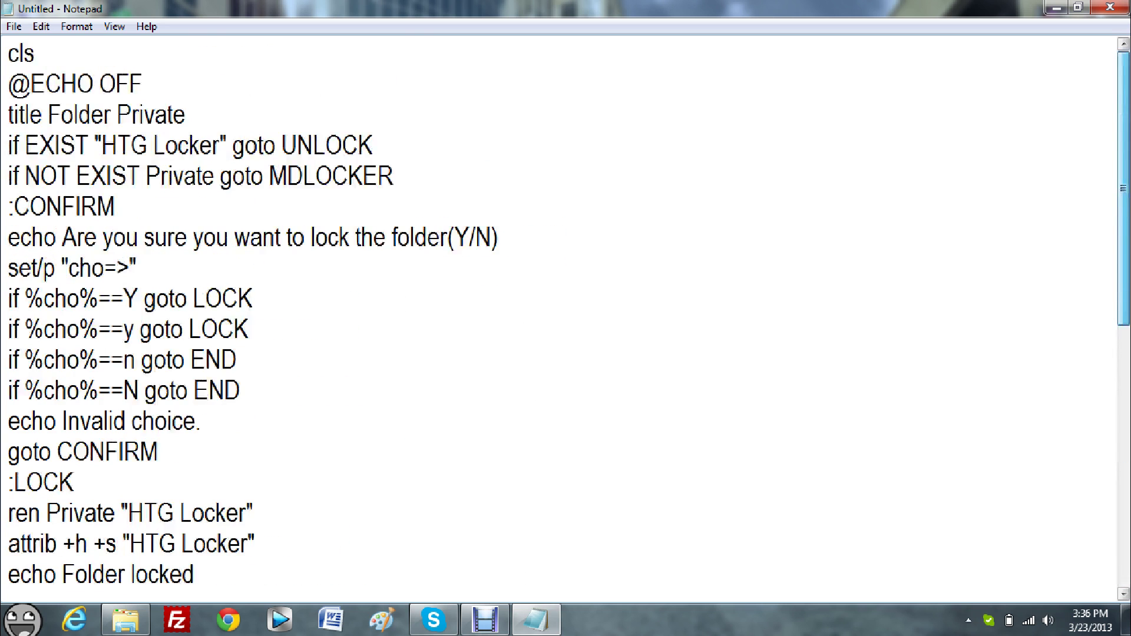
{"action": "key", "text": "ctrl+End"}
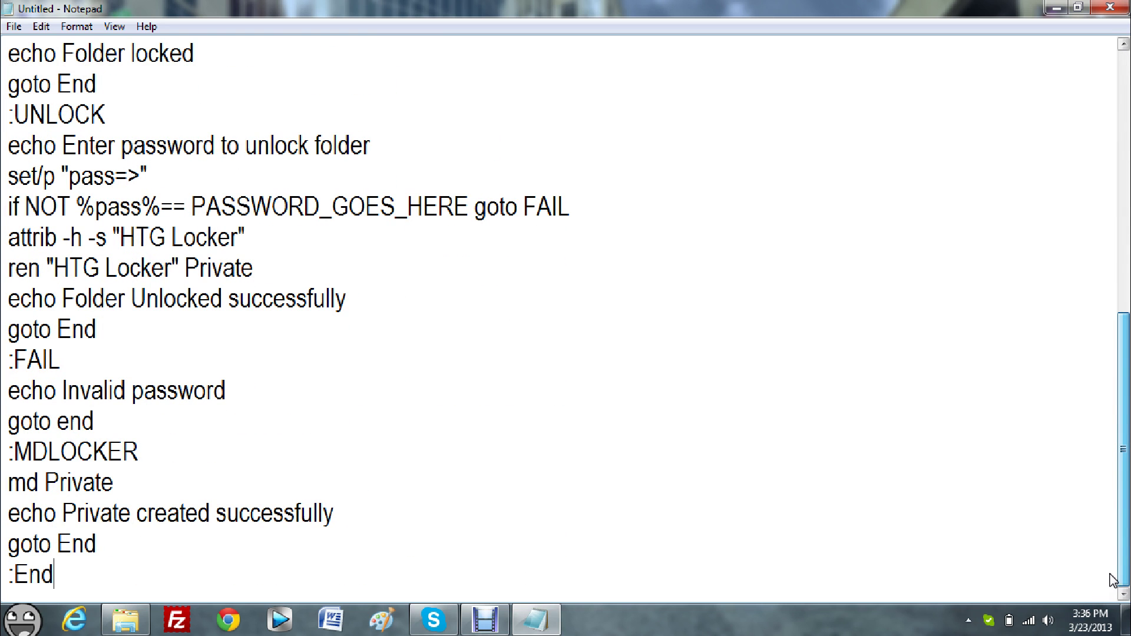
Replace the PASSWORD_GOES_HERE placeholder with the chosen unlock password.
{"action": "left_click_drag", "start_coordinate": [192, 206], "coordinate": [468, 219]}
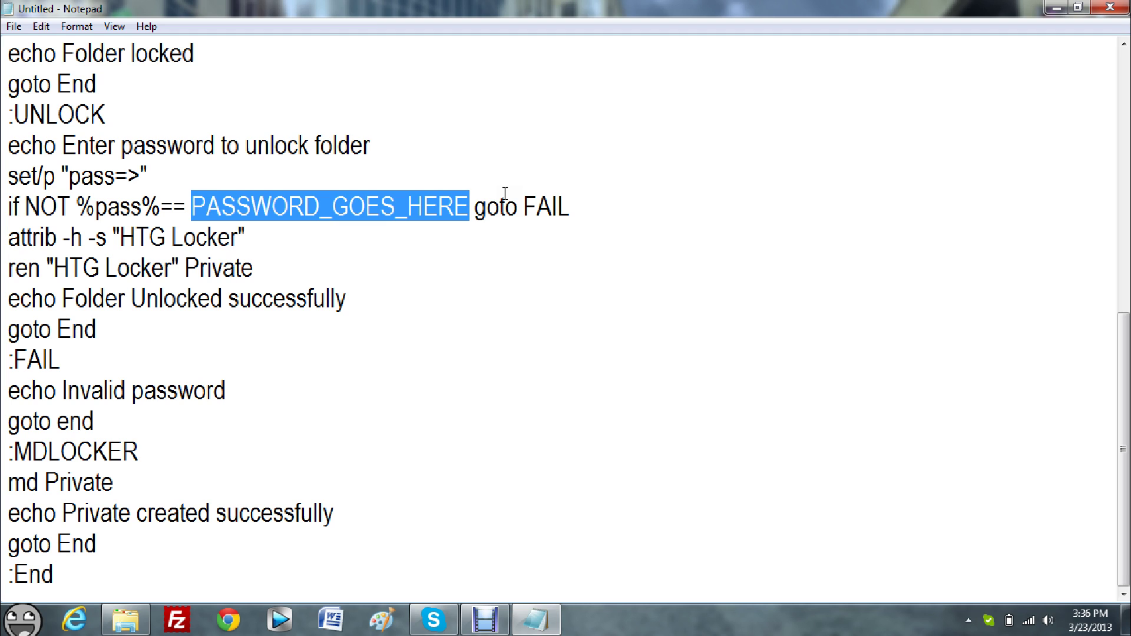
{"action": "key", "text": "Delete"}
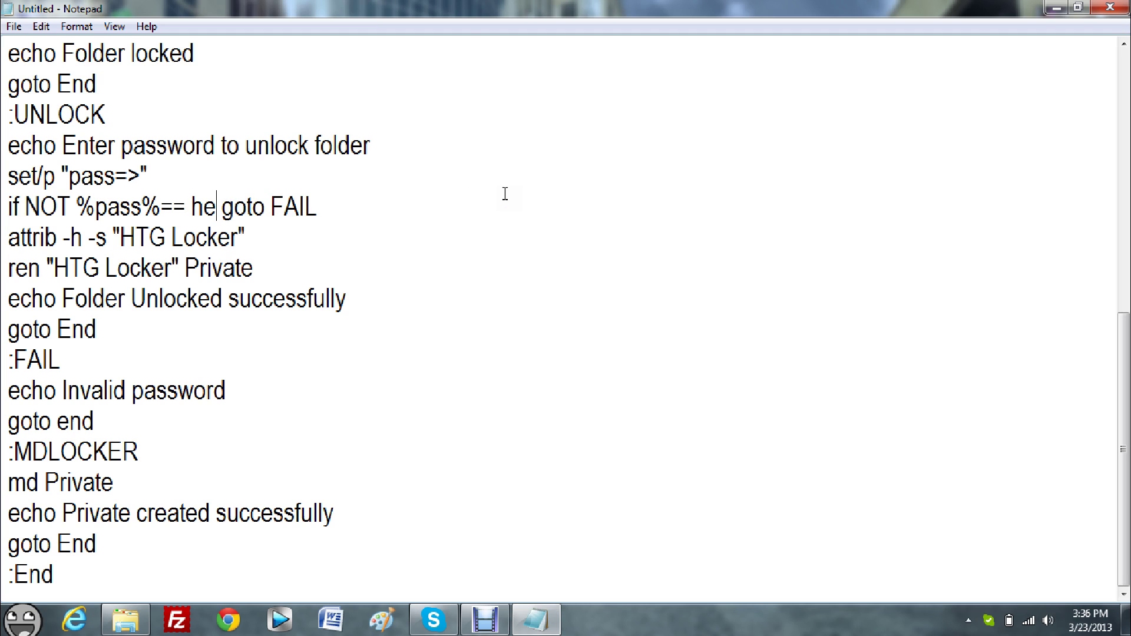
{"action": "mouse_move", "coordinate": [240, 207]}
{"action": "left_mouse_down"}
{"action": "mouse_move", "coordinate": [203, 206]}
{"action": "mouse_move", "coordinate": [239, 207]}
{"action": "left_mouse_up"}
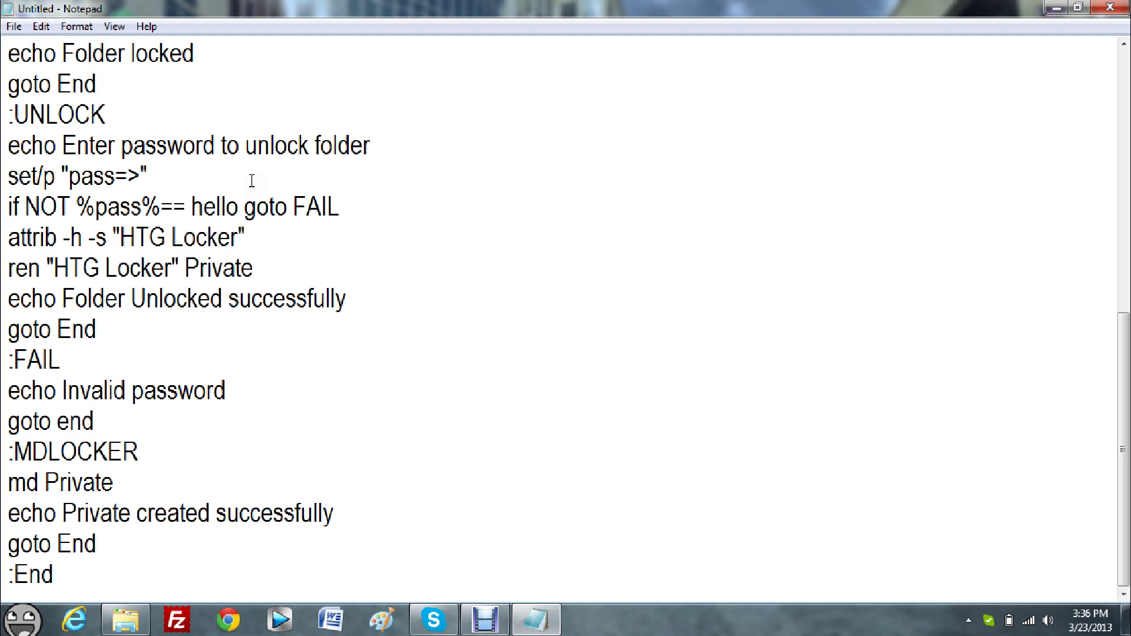
Start Save As and navigate to Desktop > New folder as the location.
{"action": "left_click", "coordinate": [14, 26]}
{"action": "left_click", "coordinate": [41, 96]}
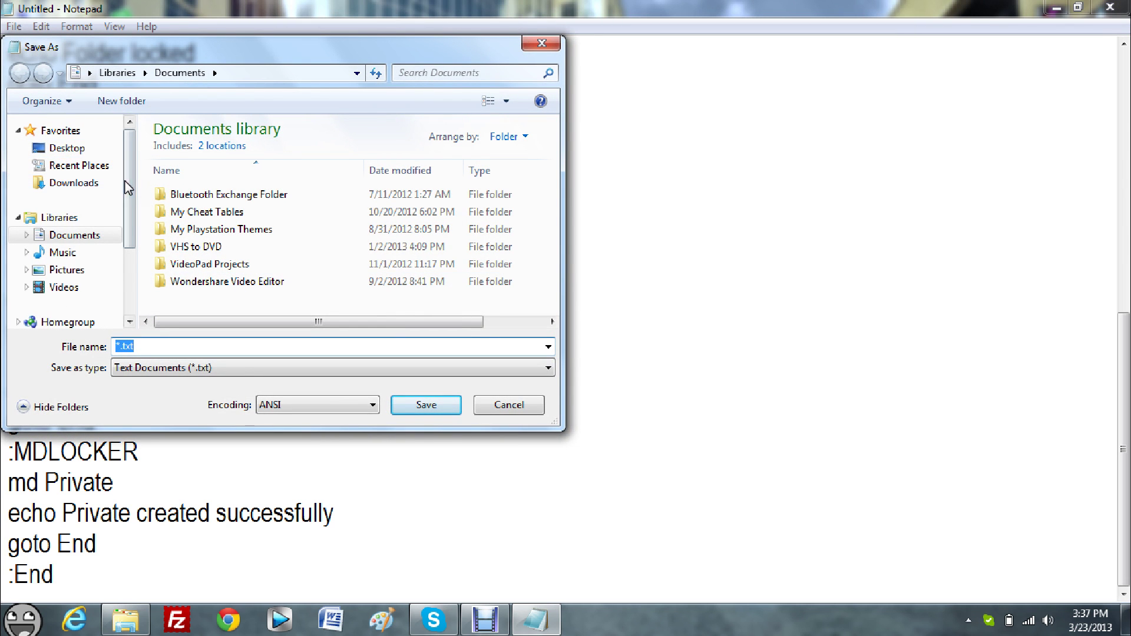
{"action": "left_click", "coordinate": [66, 148]}
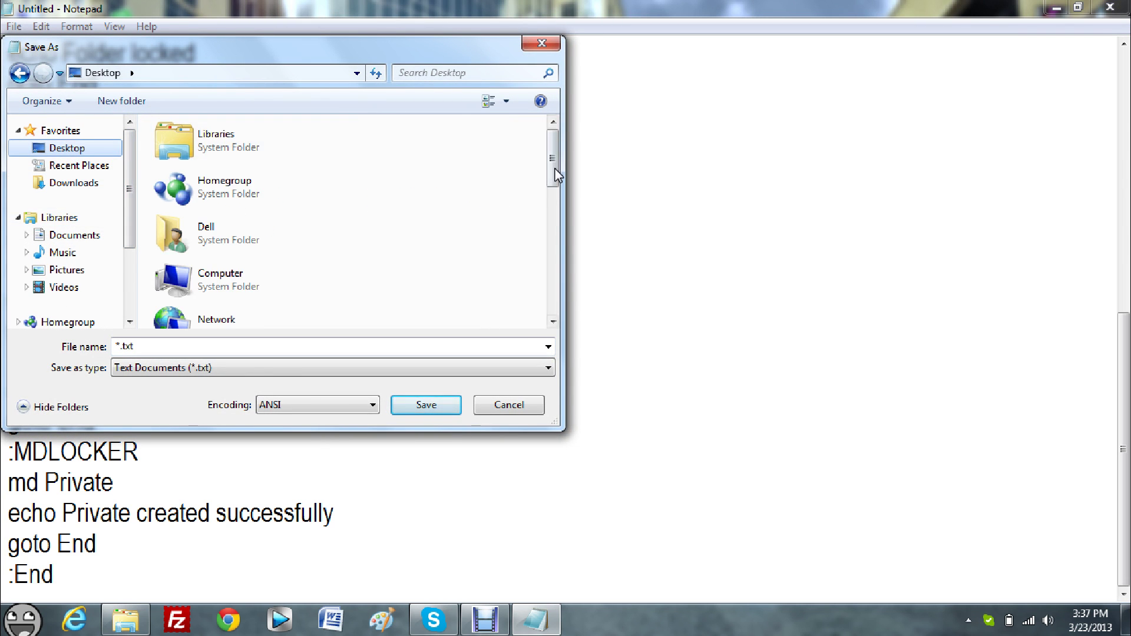
{"action": "left_click_drag", "start_coordinate": [554, 172], "coordinate": [552, 257]}
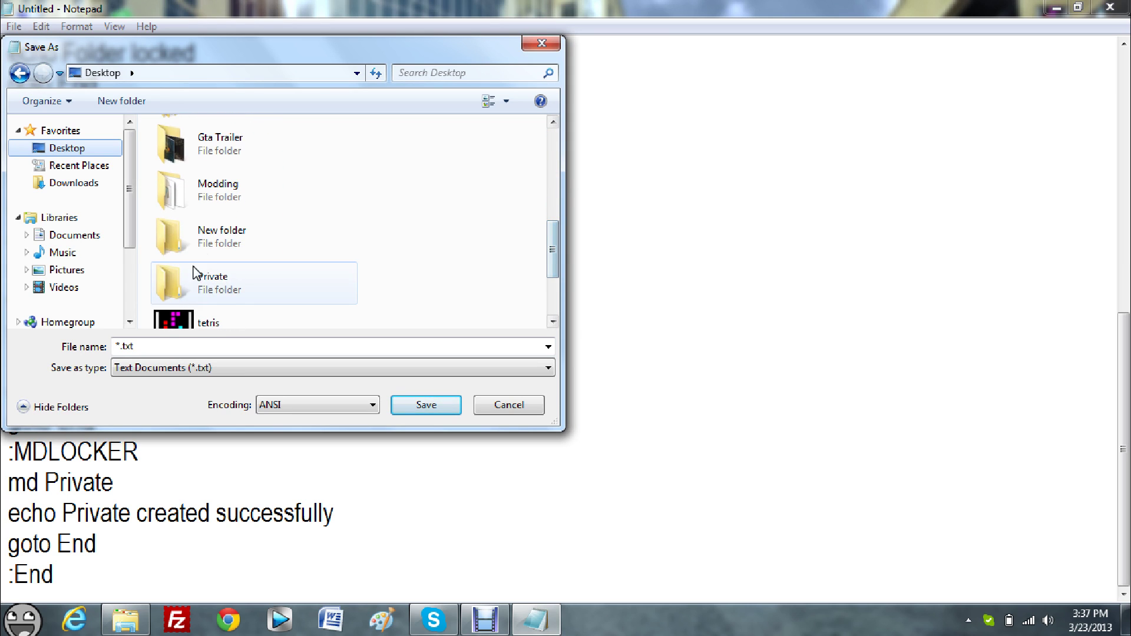
{"action": "double_click", "coordinate": [214, 247]}
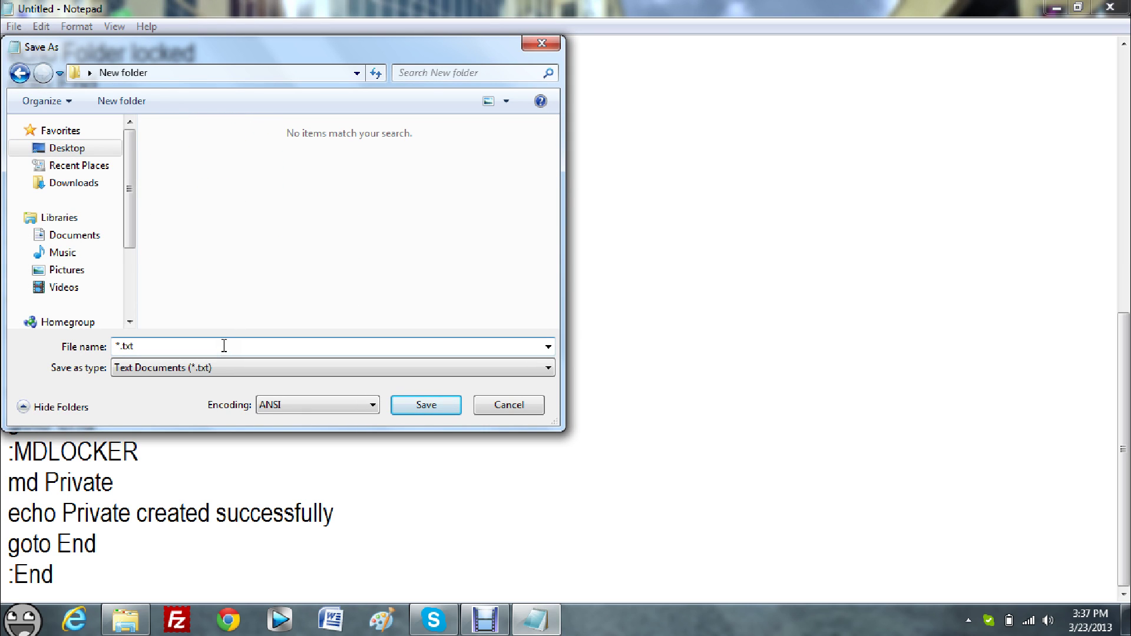
Name the file locker.bat with Save as type All Files and save it.
{"action": "left_click_drag", "start_coordinate": [224, 346], "coordinate": [117, 346]}
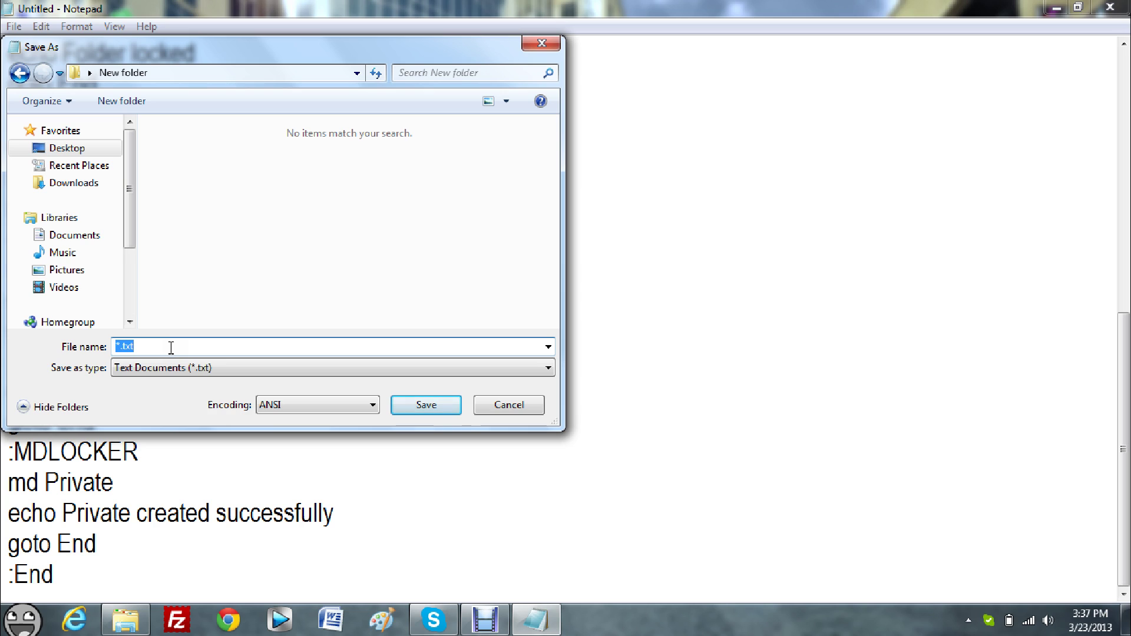
{"action": "key", "text": "BackSpace"}
{"action": "type", "text": "locker.bat"}
{"action": "left_click_drag", "start_coordinate": [178, 346], "coordinate": [101, 348]}
{"action": "left_click", "coordinate": [173, 345]}
{"action": "left_click", "coordinate": [172, 344]}
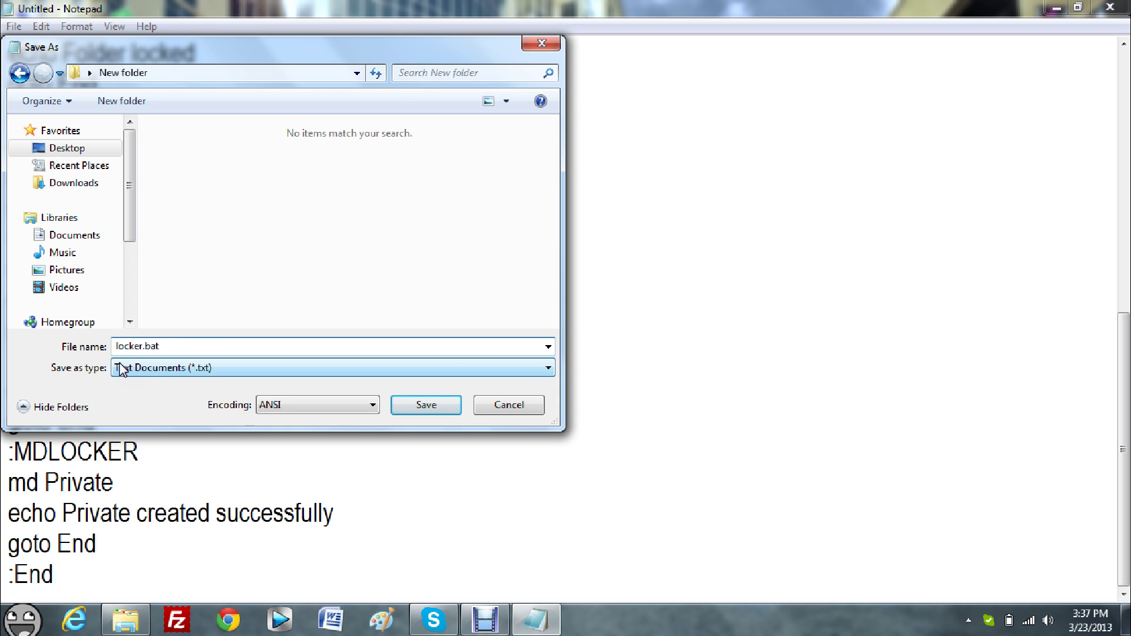
{"action": "left_click", "coordinate": [185, 367]}
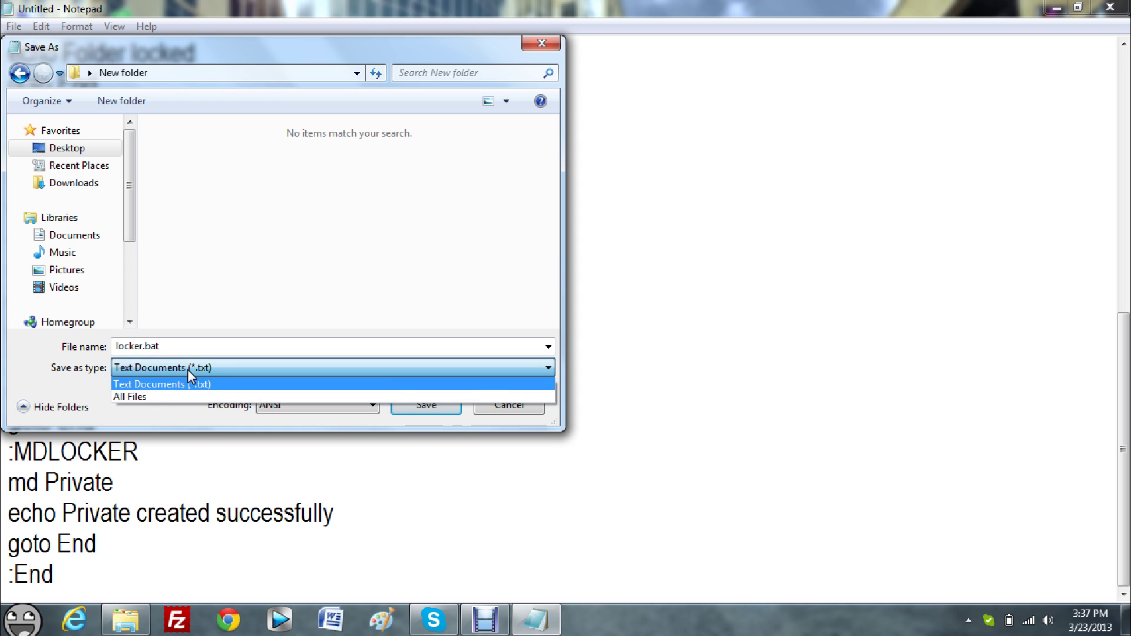
{"action": "left_click", "coordinate": [184, 396]}
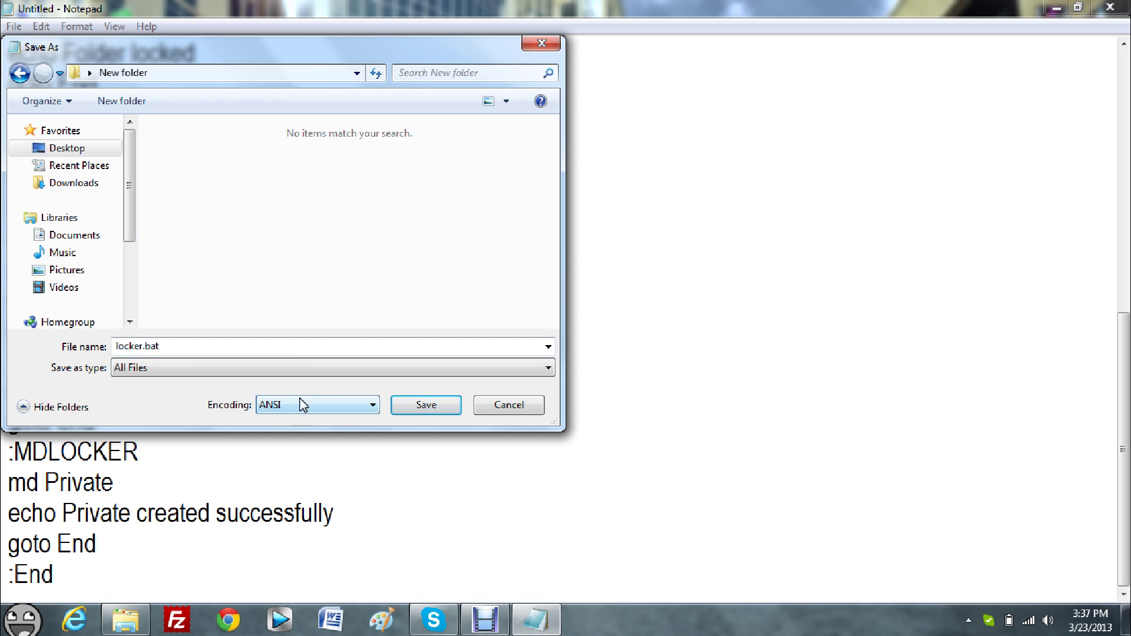
{"action": "left_click", "coordinate": [418, 405]}
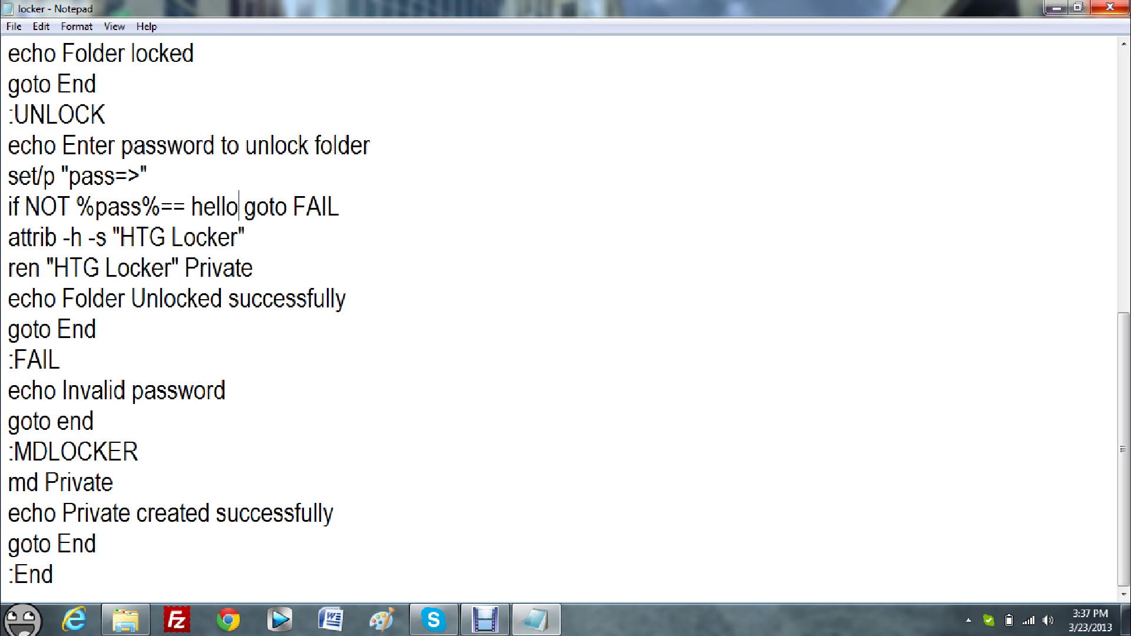
Close Notepad and run locker.bat to create the Private folder.
{"action": "left_click", "coordinate": [1110, 6]}
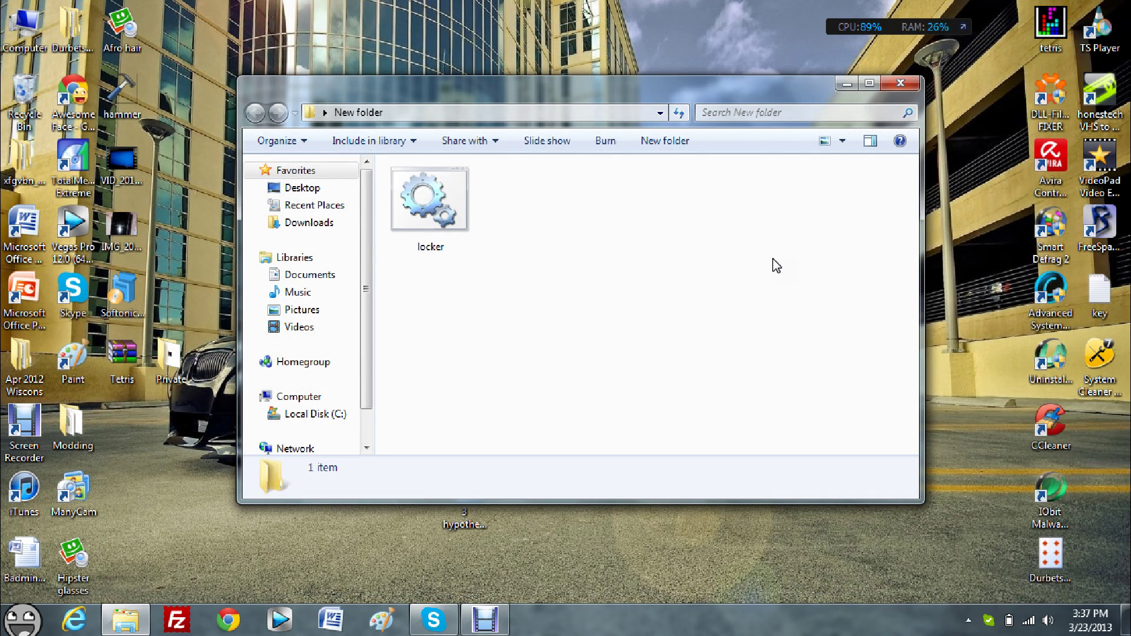
{"action": "left_click", "coordinate": [468, 198]}
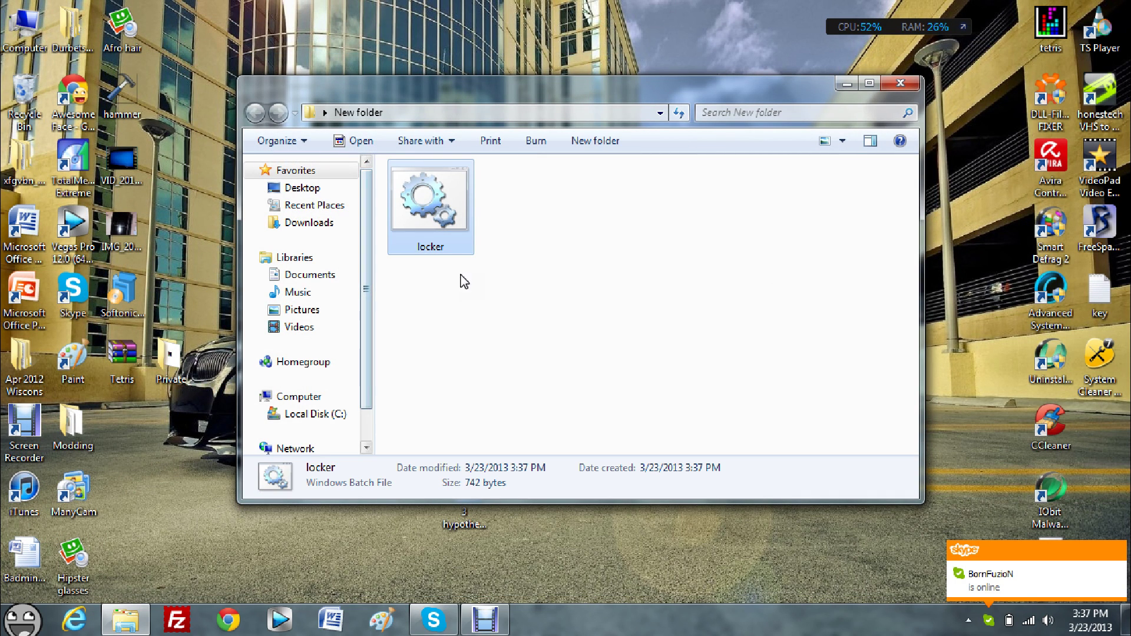
{"action": "left_click_drag", "start_coordinate": [449, 271], "coordinate": [499, 263]}
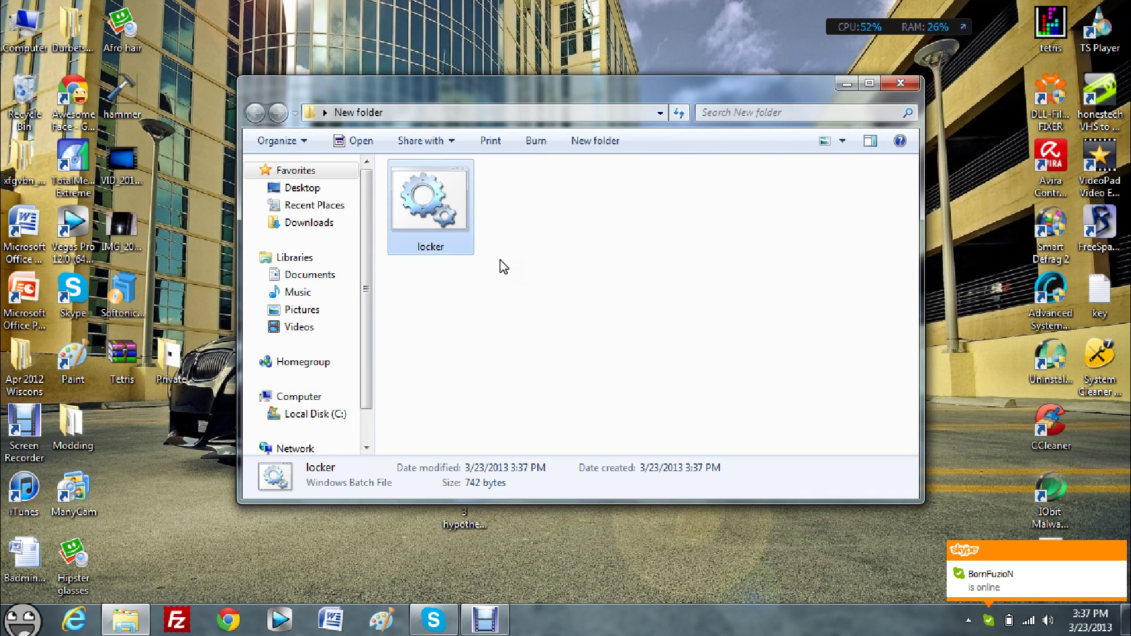
{"action": "double_click", "coordinate": [456, 219]}
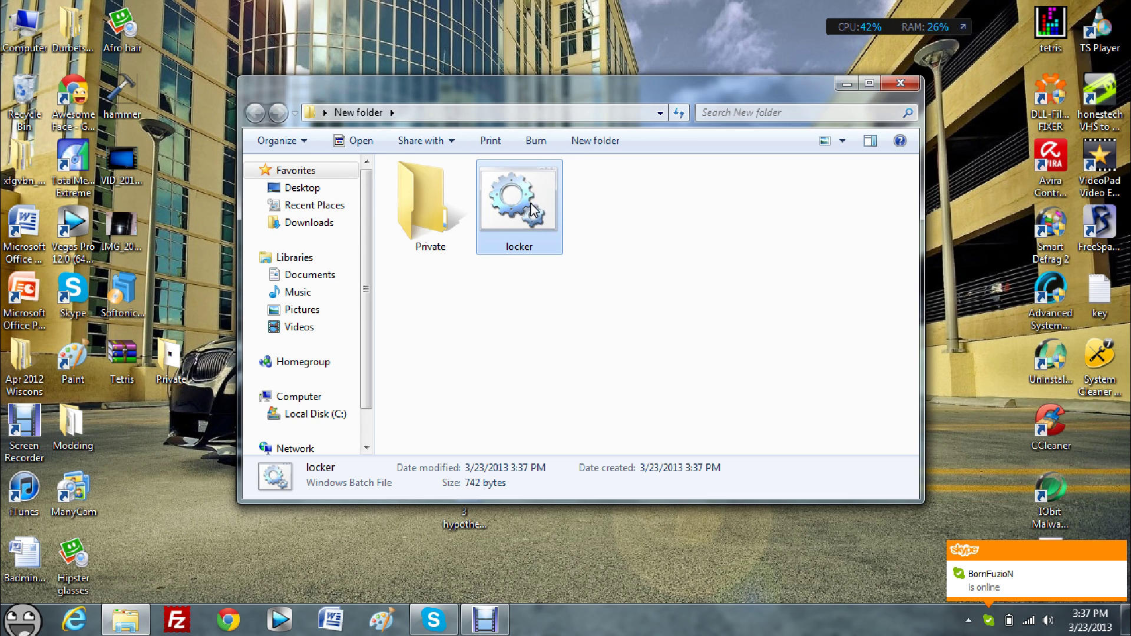
Inspect the new Private folder and the 742-byte locker batch file.
{"action": "left_click", "coordinate": [427, 178]}
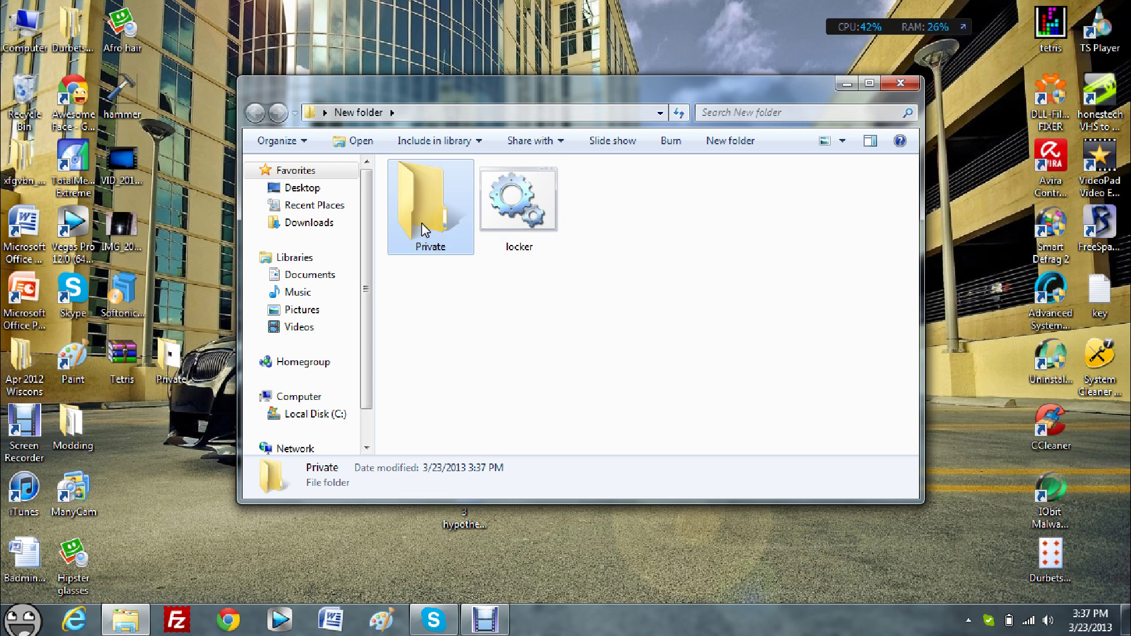
{"action": "left_click", "coordinate": [580, 238]}
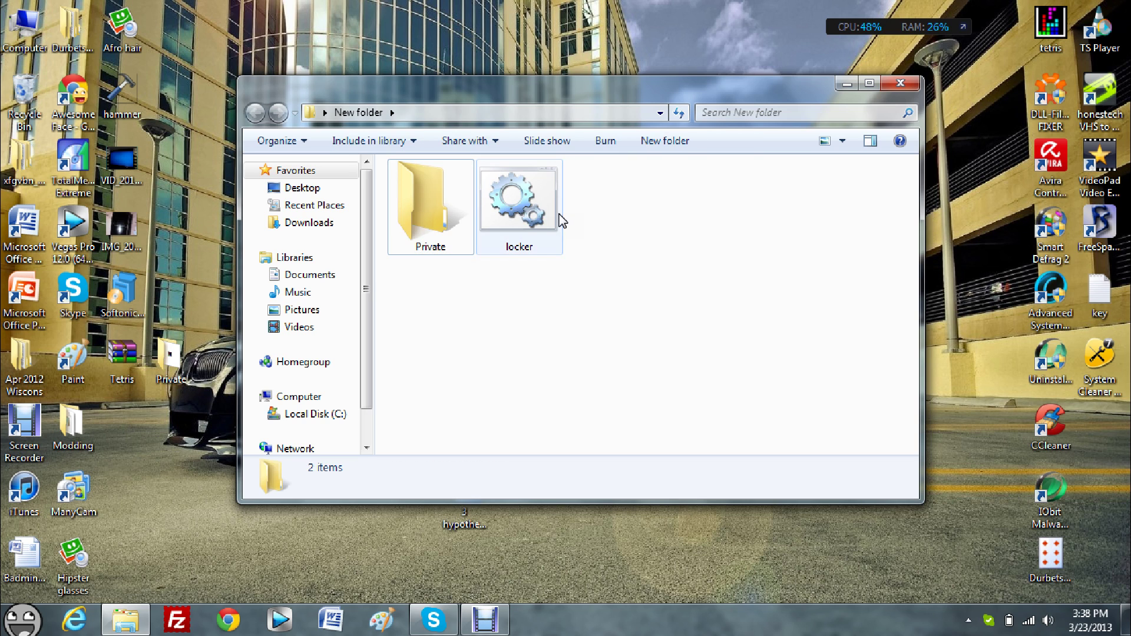
{"action": "left_click", "coordinate": [521, 200]}
Minimize the Explorer window and shift the New folder desktop icon left.
{"action": "left_click", "coordinate": [651, 219]}
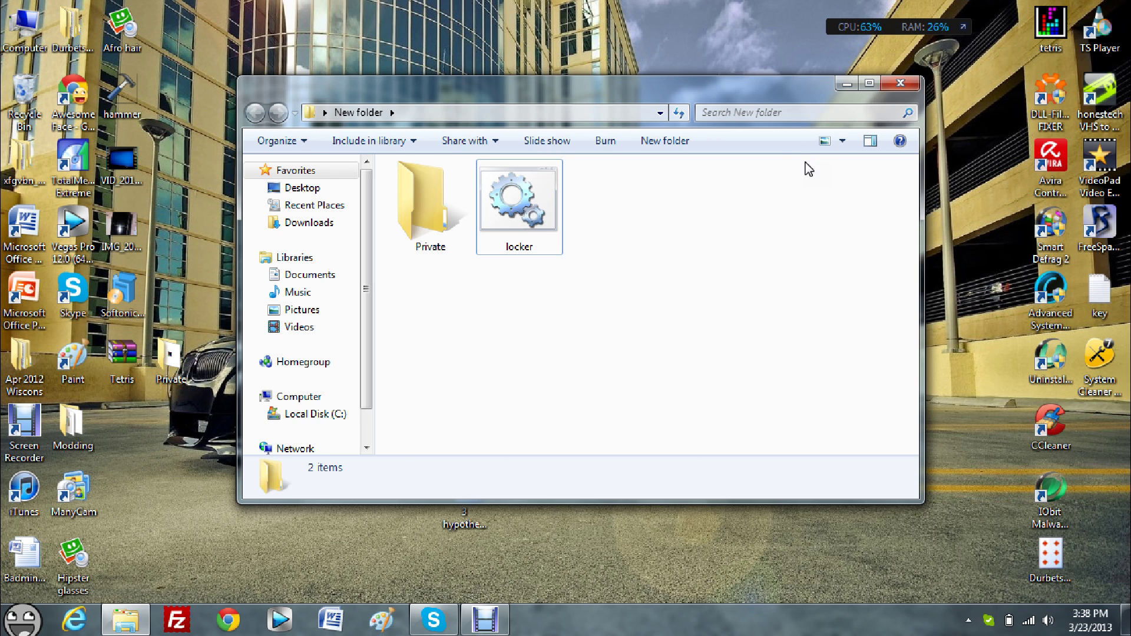
{"action": "left_click", "coordinate": [846, 83]}
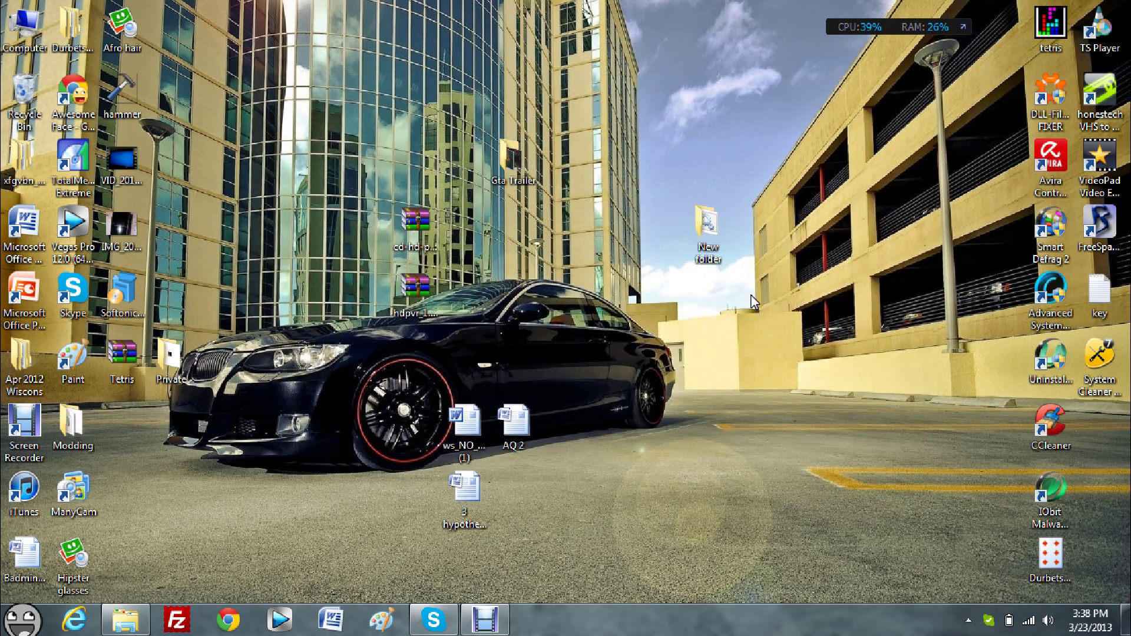
{"action": "left_click_drag", "start_coordinate": [708, 226], "coordinate": [661, 226]}
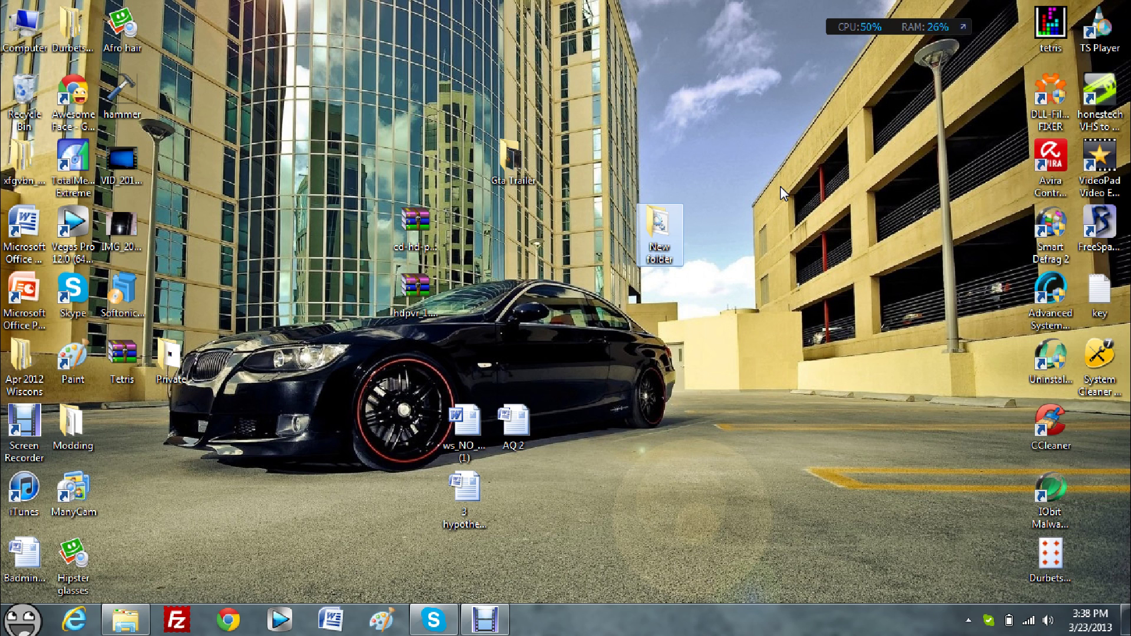
{"action": "left_click", "coordinate": [758, 210]}
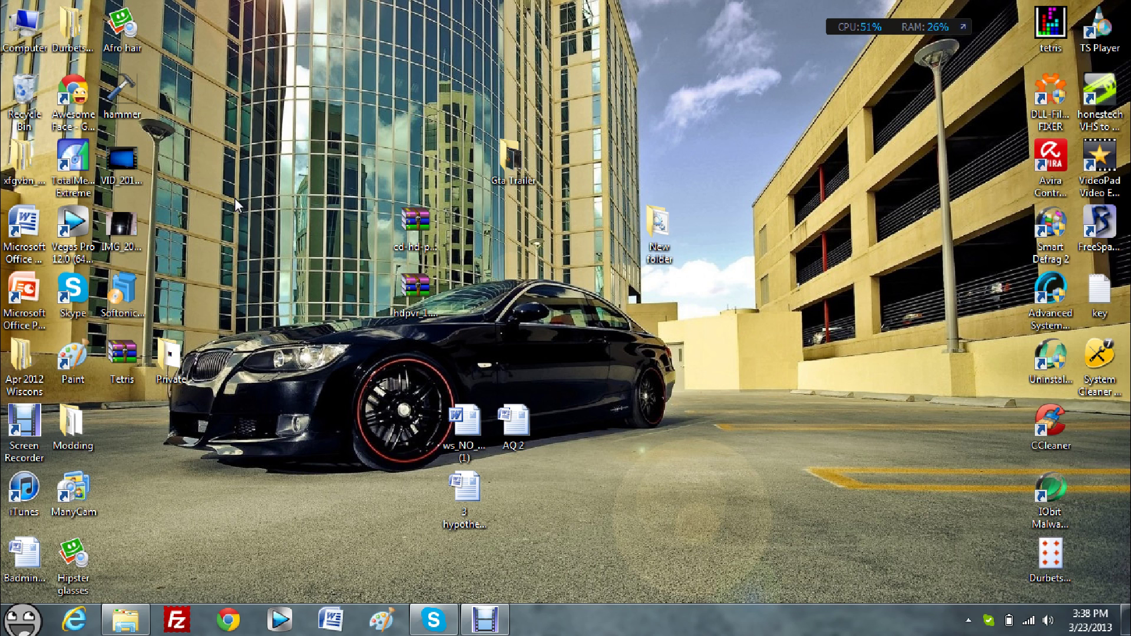
Preview IMG_20130319_230007, then drag it from the desktop into Private.
{"action": "left_click", "coordinate": [143, 224]}
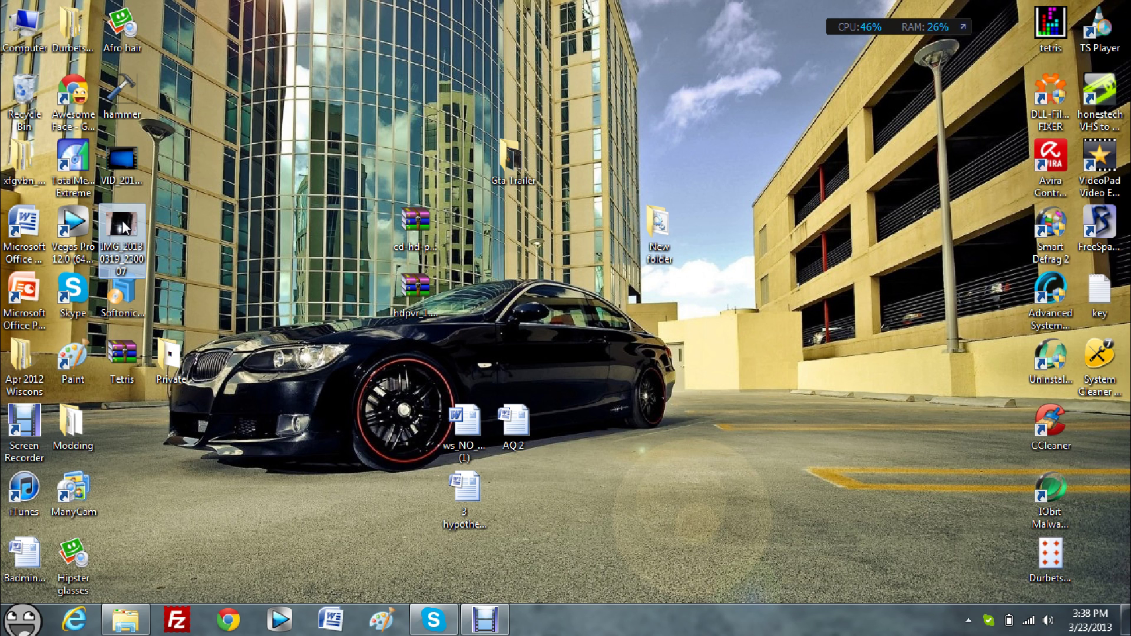
{"action": "double_click", "coordinate": [121, 220]}
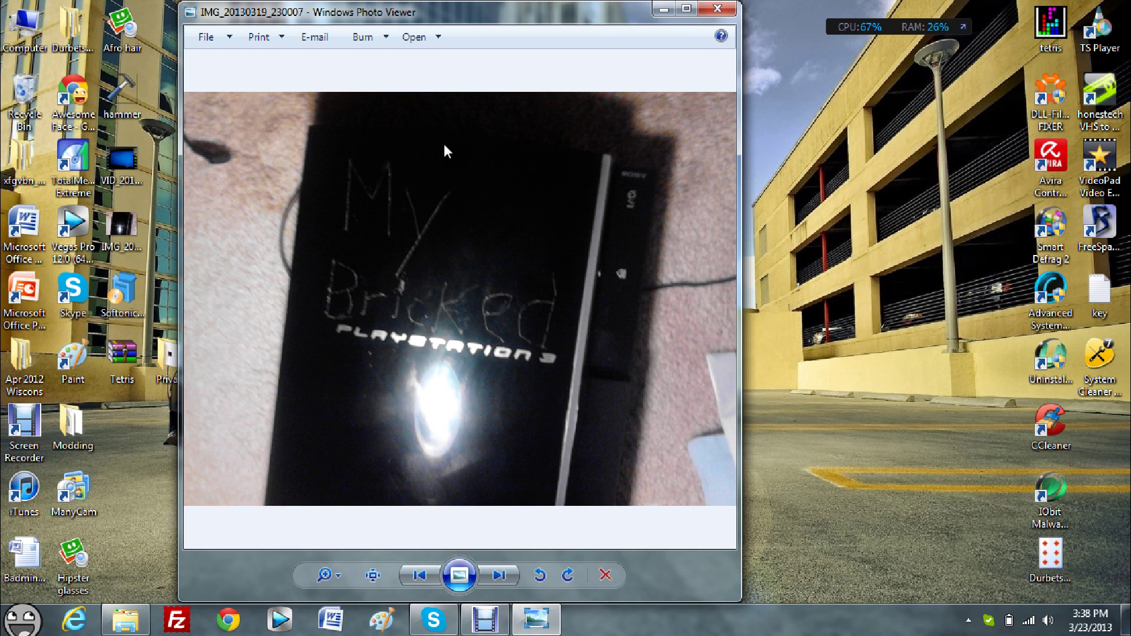
{"action": "left_click", "coordinate": [717, 8]}
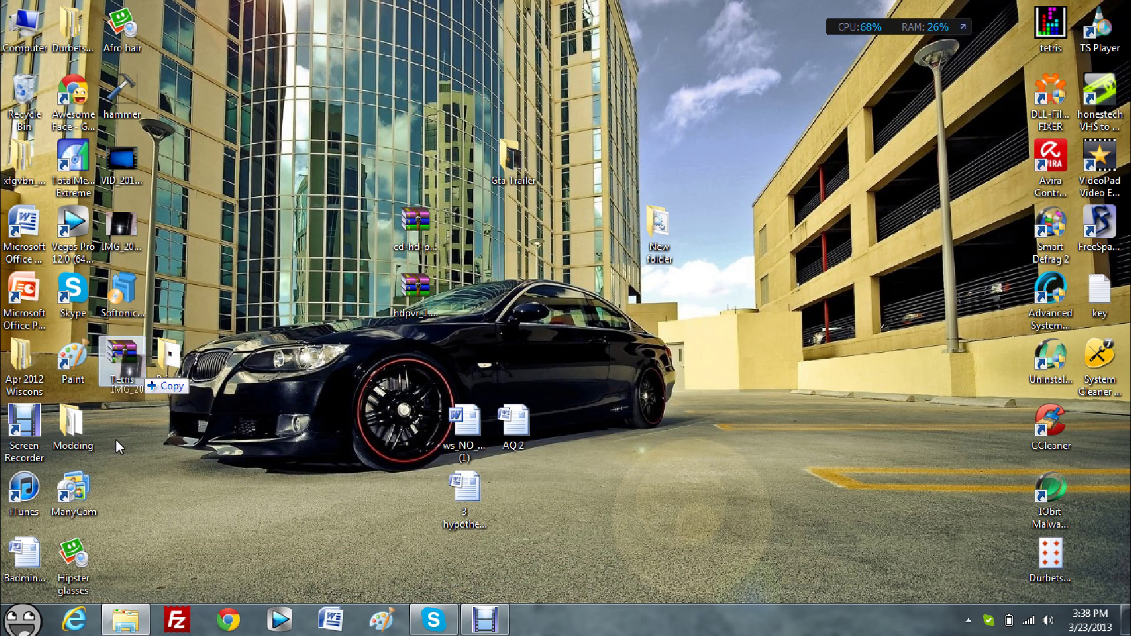
{"action": "left_click", "coordinate": [126, 625]}
{"action": "left_click_drag", "start_coordinate": [122, 224], "coordinate": [429, 209]}
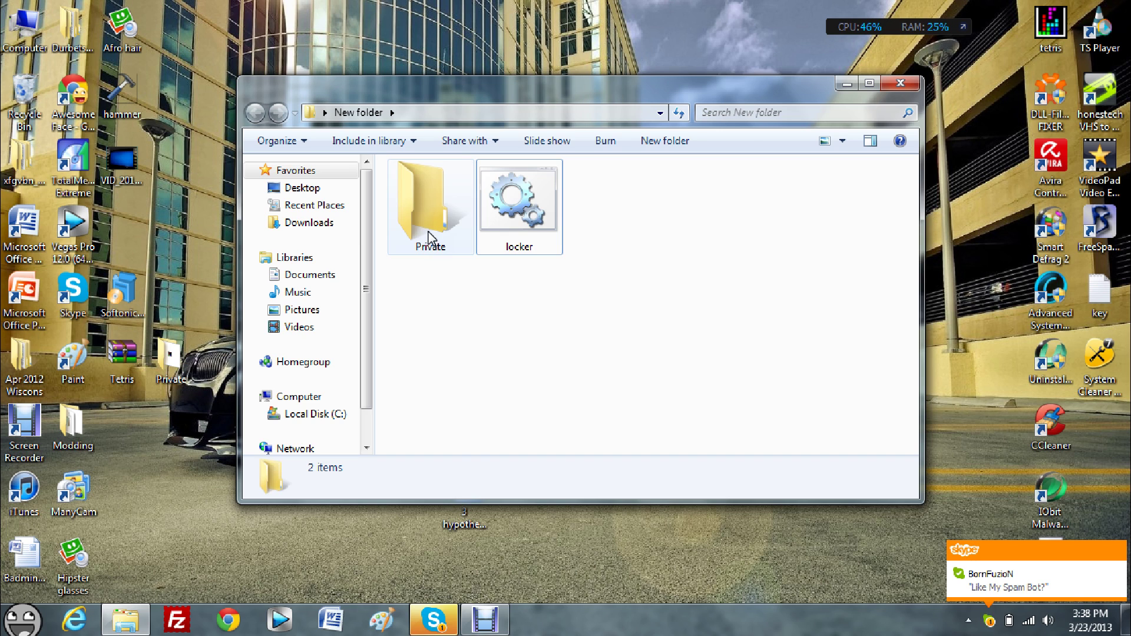
Confirm the photo is in Private, then run locker.bat and answer y to lock it.
{"action": "double_click", "coordinate": [429, 238]}
{"action": "left_click", "coordinate": [254, 114]}
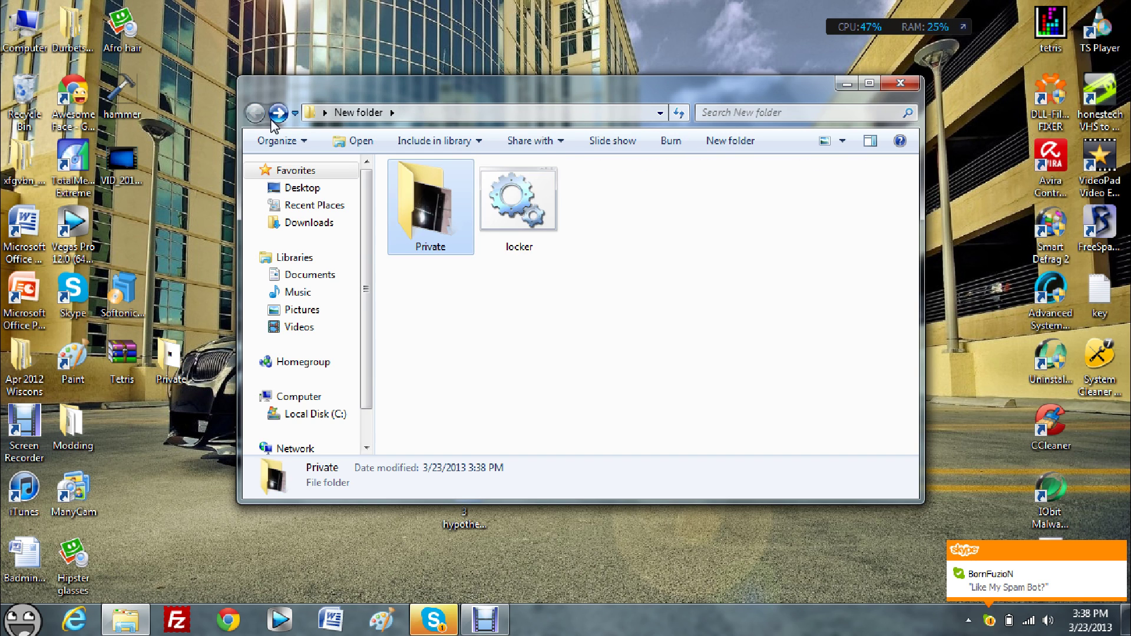
{"action": "double_click", "coordinate": [520, 195]}
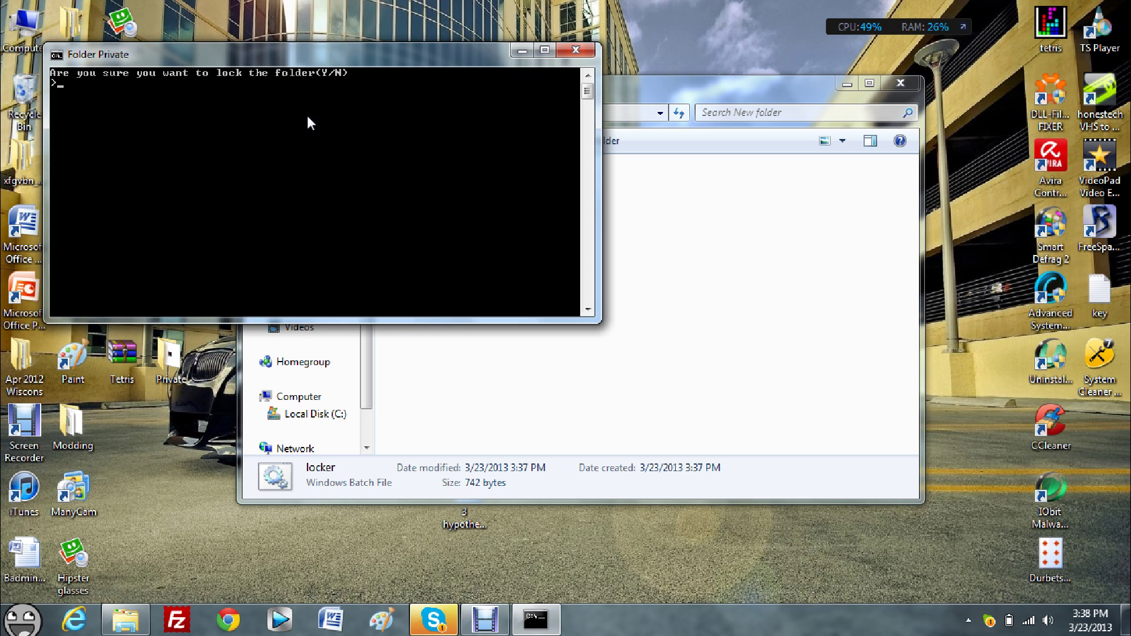
{"action": "type", "text": "y"}
{"action": "key", "text": "Return"}
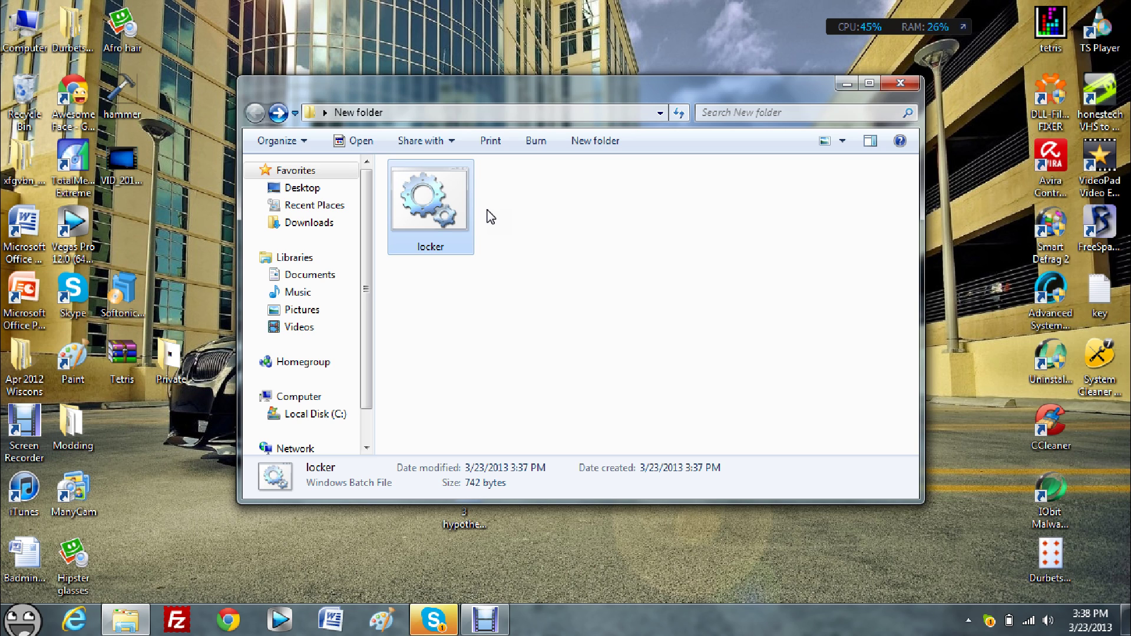
Run locker.bat and enter the unlock password to restore Private.
{"action": "double_click", "coordinate": [447, 197]}
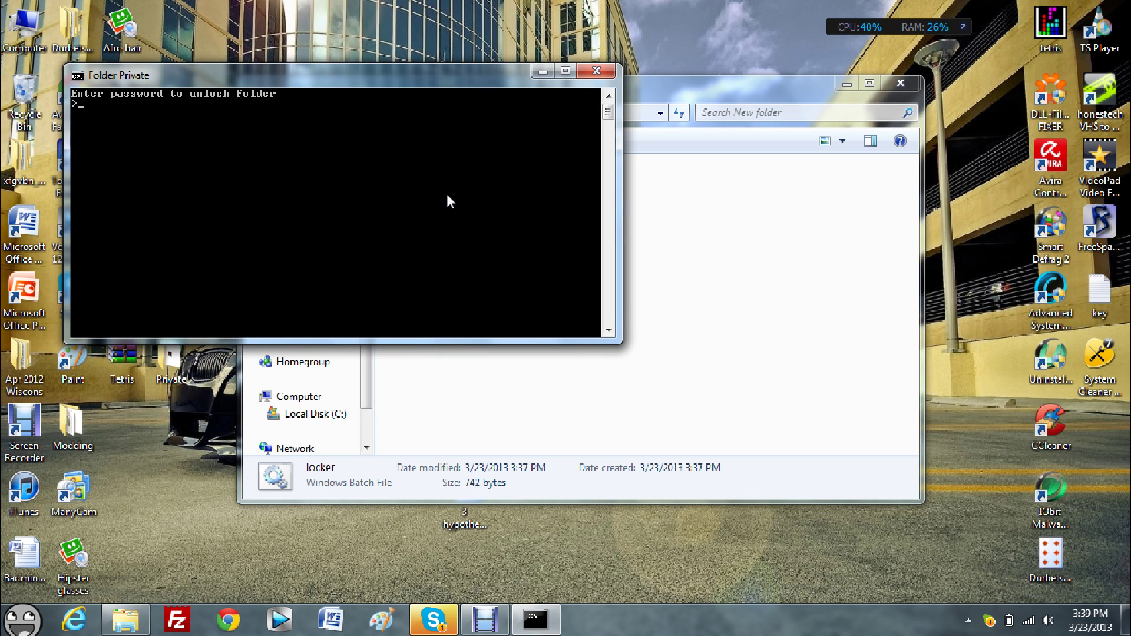
{"action": "key", "text": "Return"}
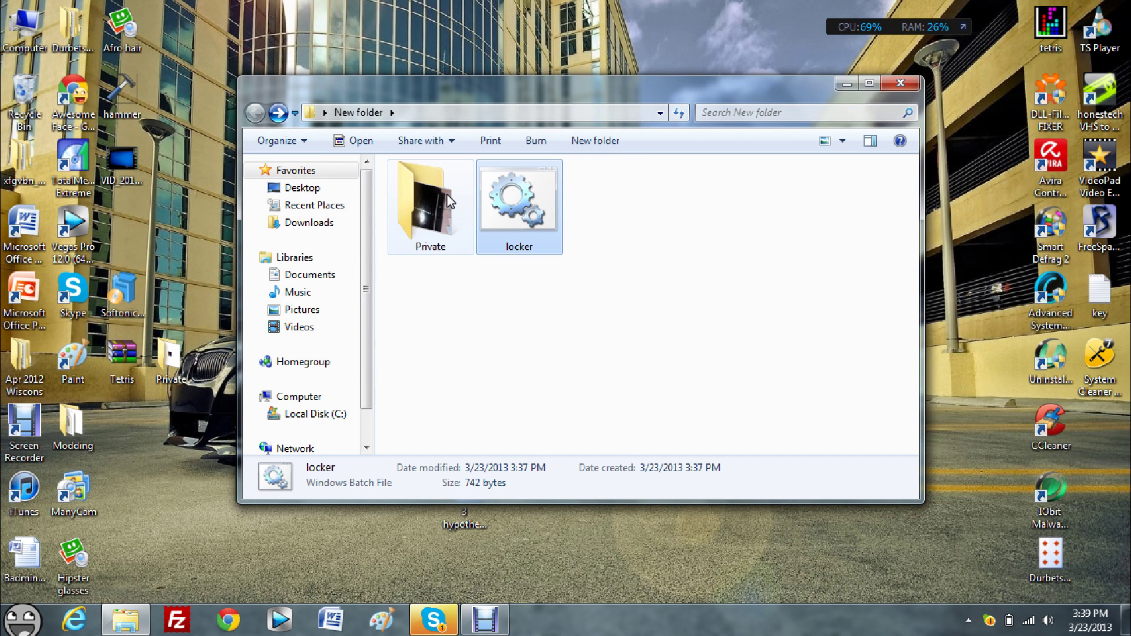
Open Private and view IMG_20130319_230007, then return to New folder.
{"action": "double_click", "coordinate": [447, 195]}
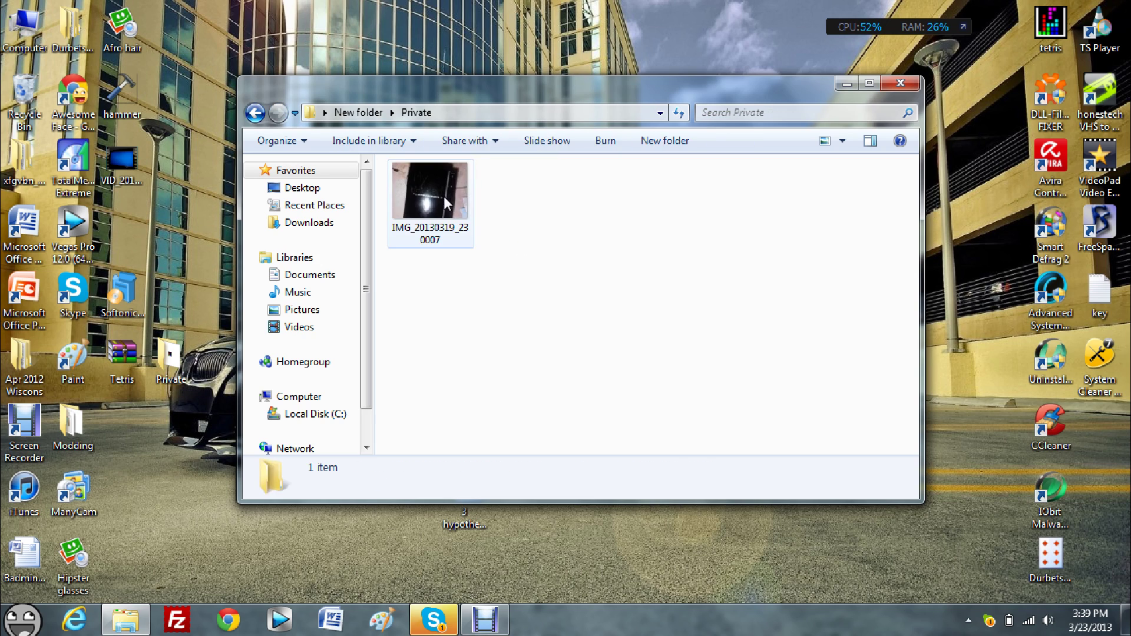
{"action": "double_click", "coordinate": [437, 197]}
{"action": "left_click", "coordinate": [718, 8]}
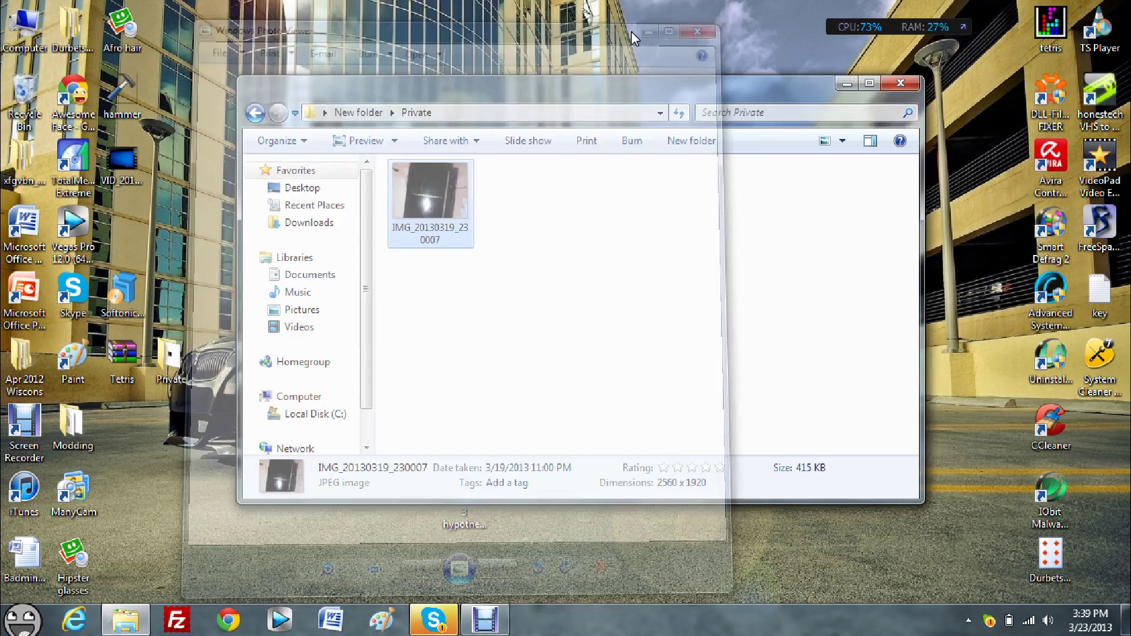
{"action": "left_click", "coordinate": [255, 115]}
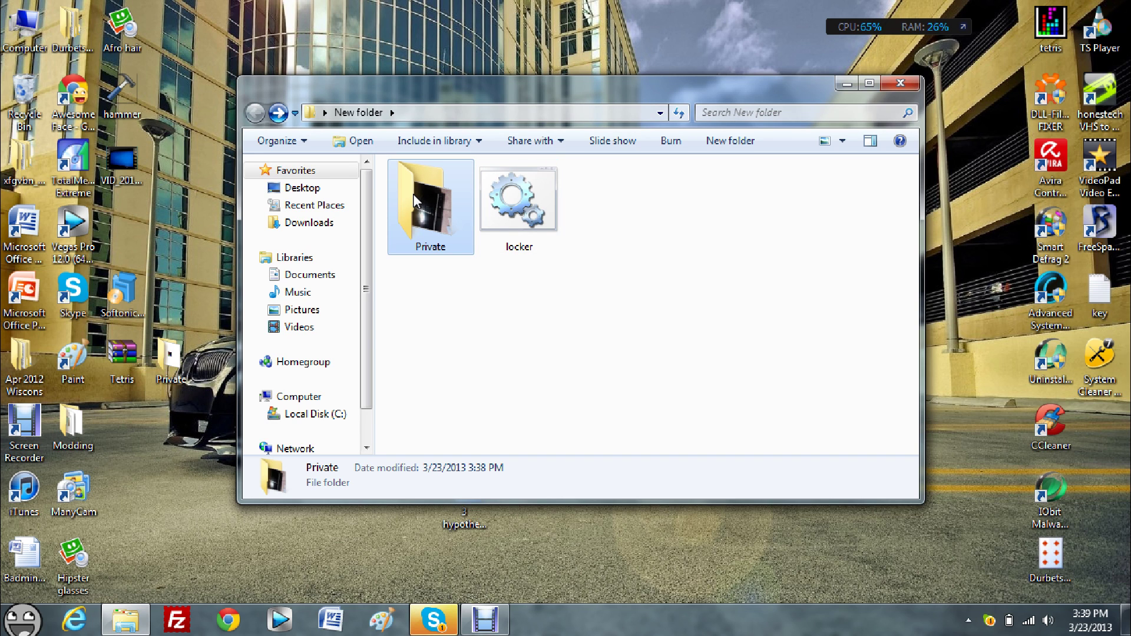
Lock Private again by dropping it onto locker.bat and answering Y.
{"action": "left_click_drag", "start_coordinate": [412, 193], "coordinate": [523, 241]}
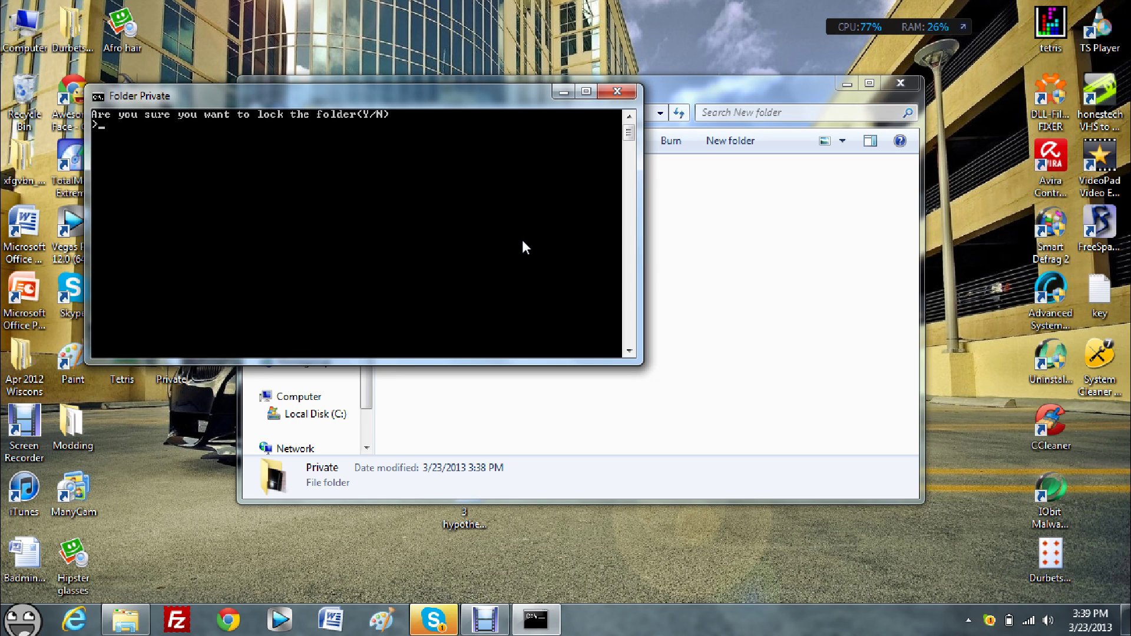
{"action": "type", "text": "Y"}
{"action": "key", "text": "Return"}
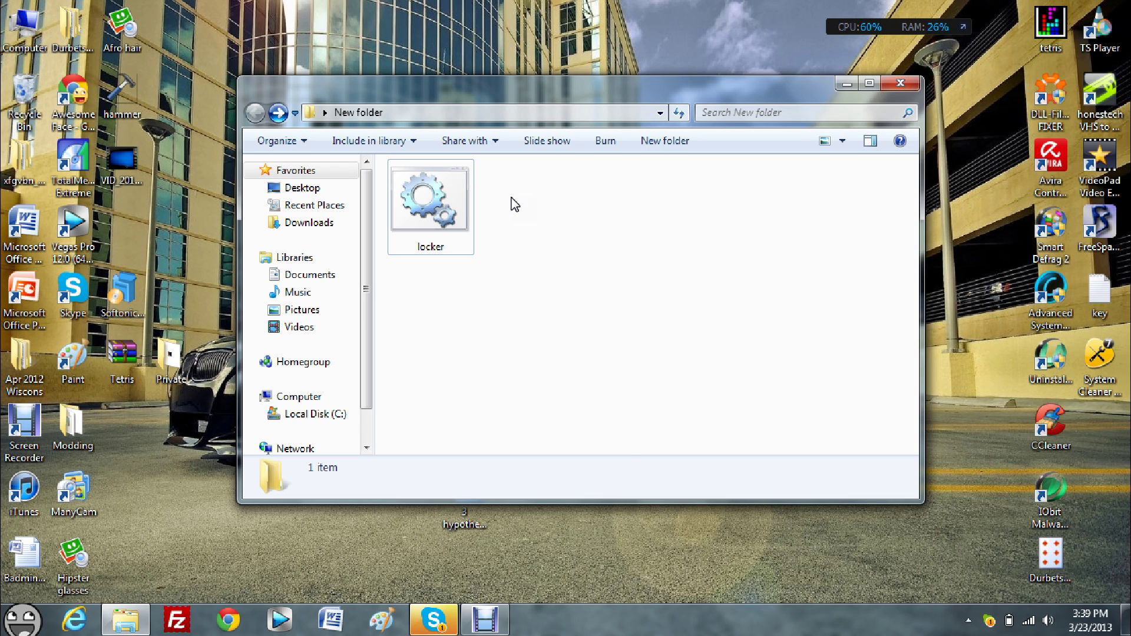
Run locker.bat and enter the unlock password to bring Private back.
{"action": "double_click", "coordinate": [463, 206]}
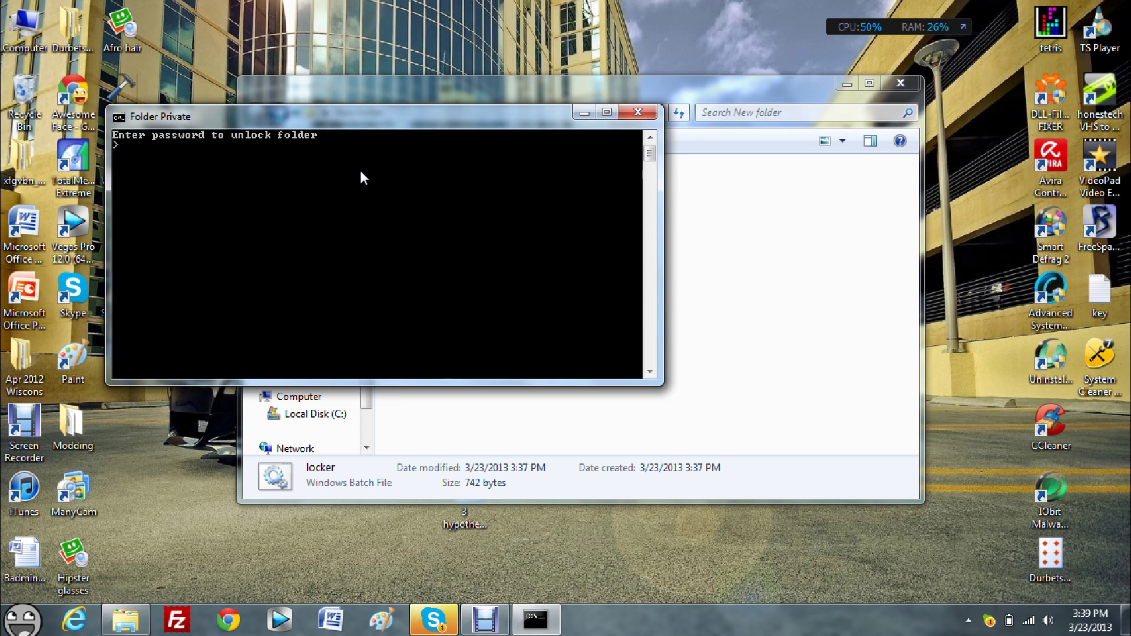
{"action": "key", "text": "Return"}
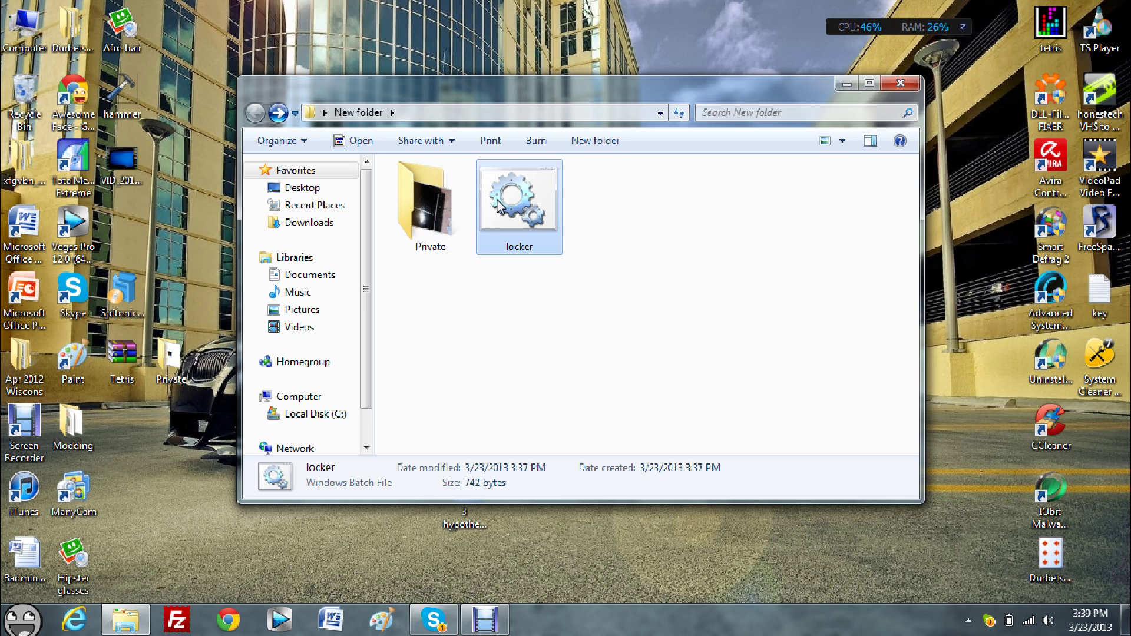
Close the New folder window and drag its desktop icon to the top-left area.
{"action": "left_click", "coordinate": [900, 83]}
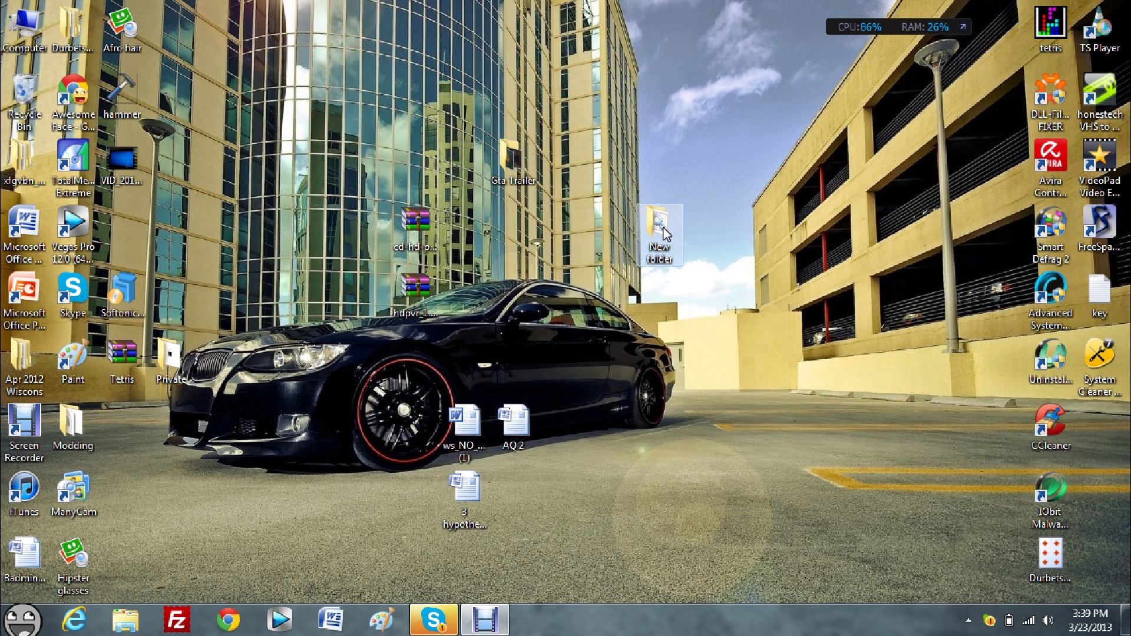
{"action": "left_click_drag", "start_coordinate": [664, 230], "coordinate": [24, 95]}
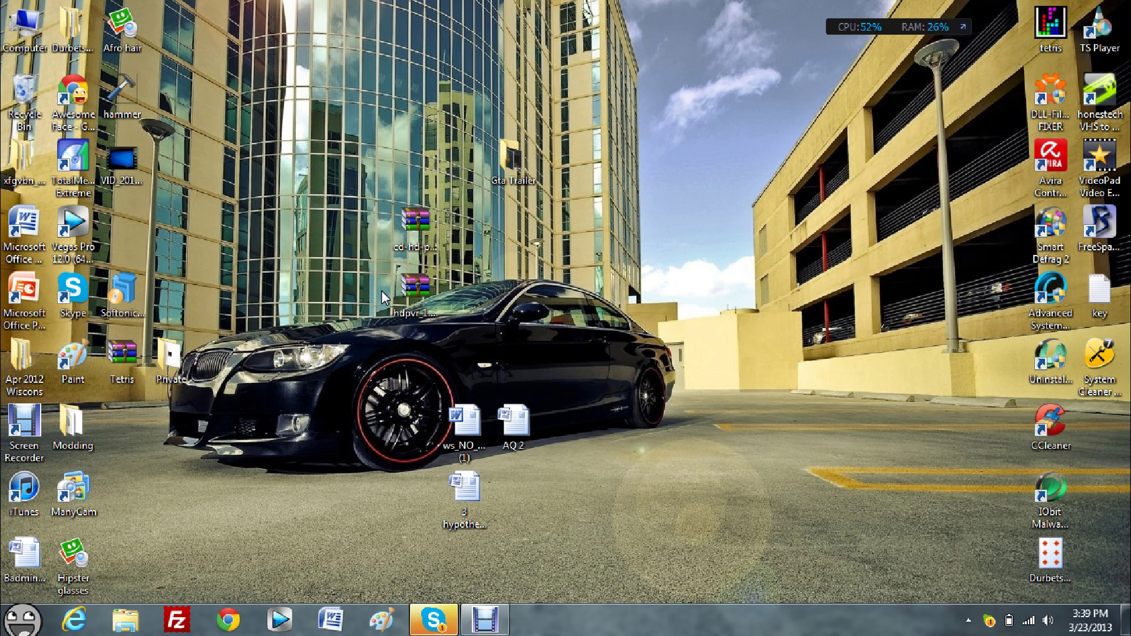